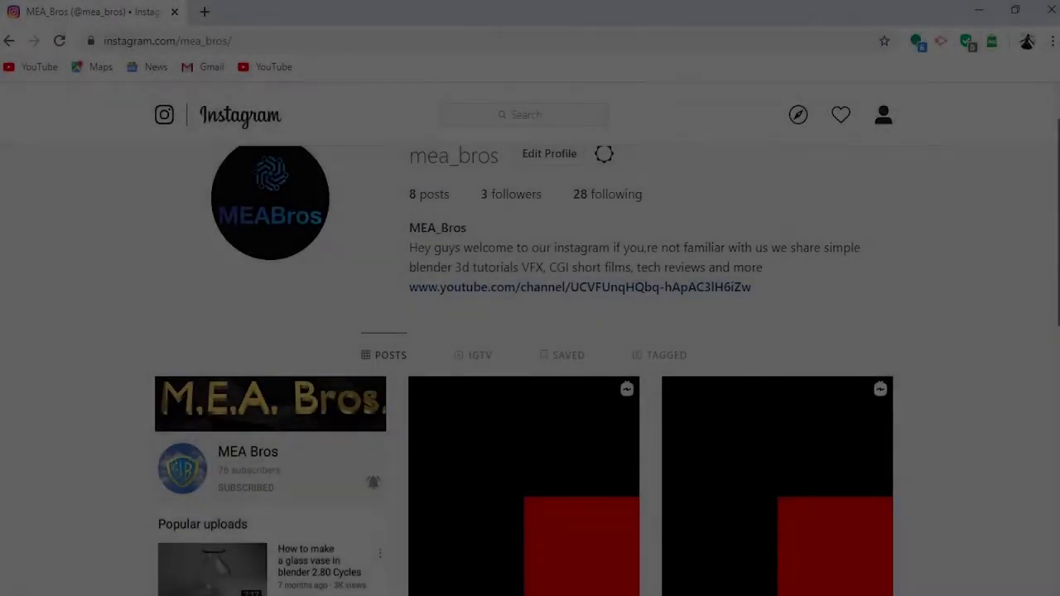
# Step: Scroll through the tutorial maker's Instagram posts down to the page footer
pyautogui.scroll(-2, 530, 331)
pyautogui.scroll(-5, 530, 332)
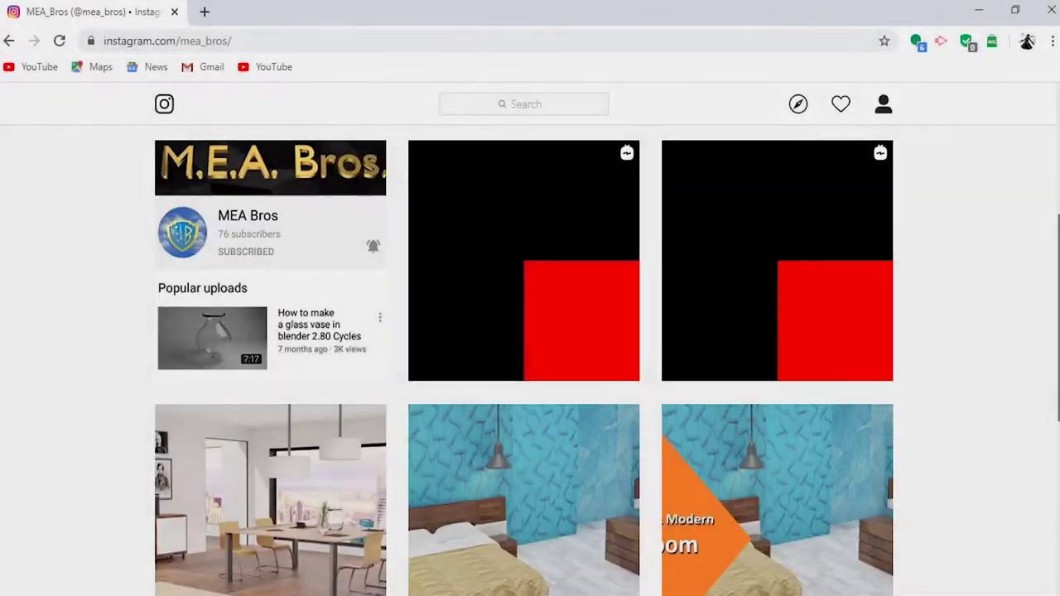
pyautogui.scroll(-2, 530, 361)
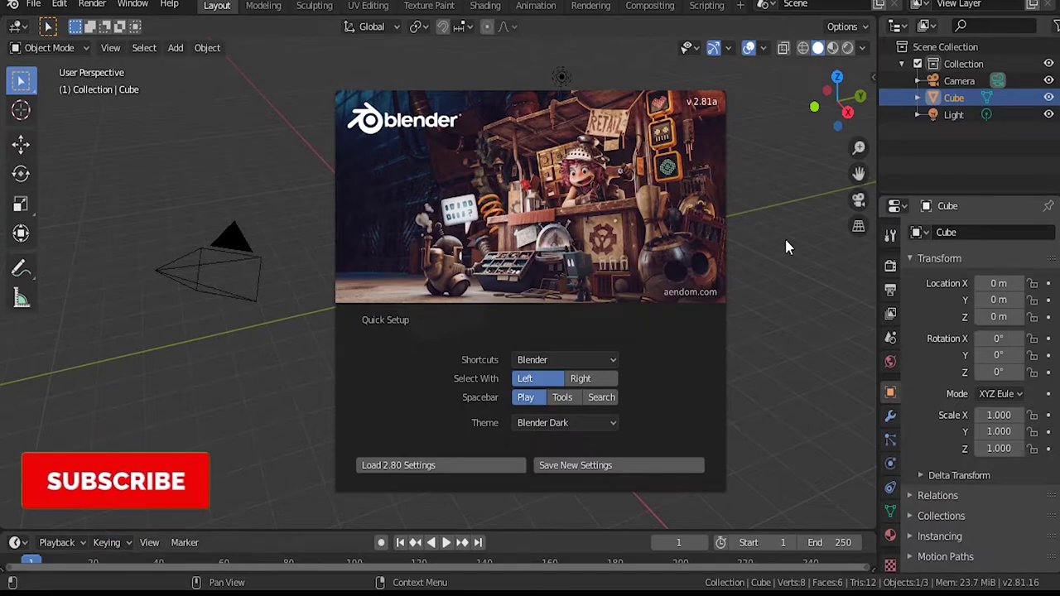
# Step: Dismiss the startup splash and delete the default cube
pyautogui.click(786, 241)
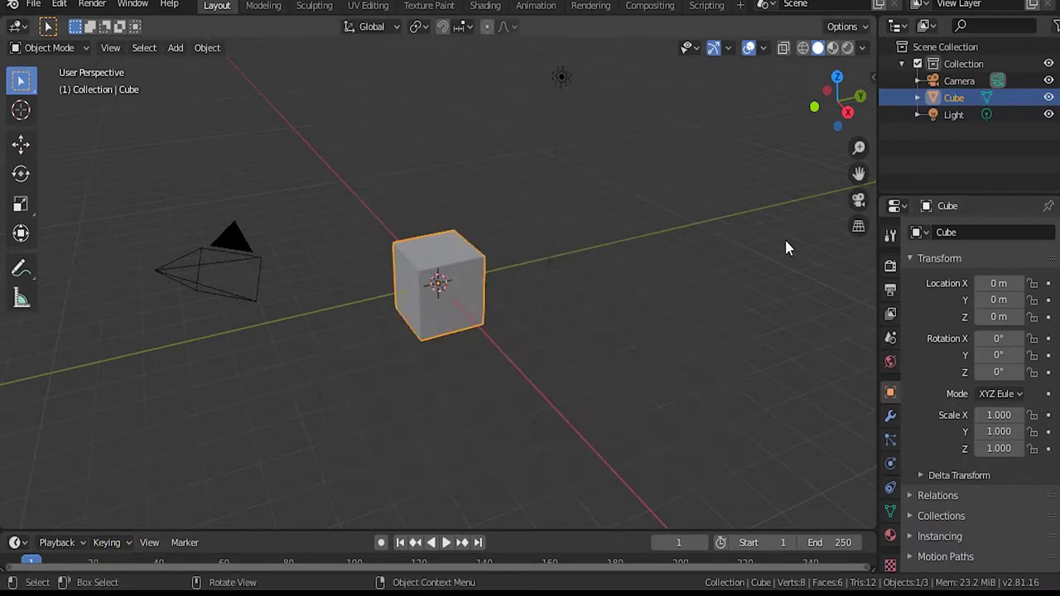
pyautogui.press('x')
pyautogui.click(484, 282)
# Step: Add a circle mesh at the origin and change its vertex count from 32 to 8
pyautogui.hotkey('shift', 'a')
pyautogui.moveTo(477, 270)
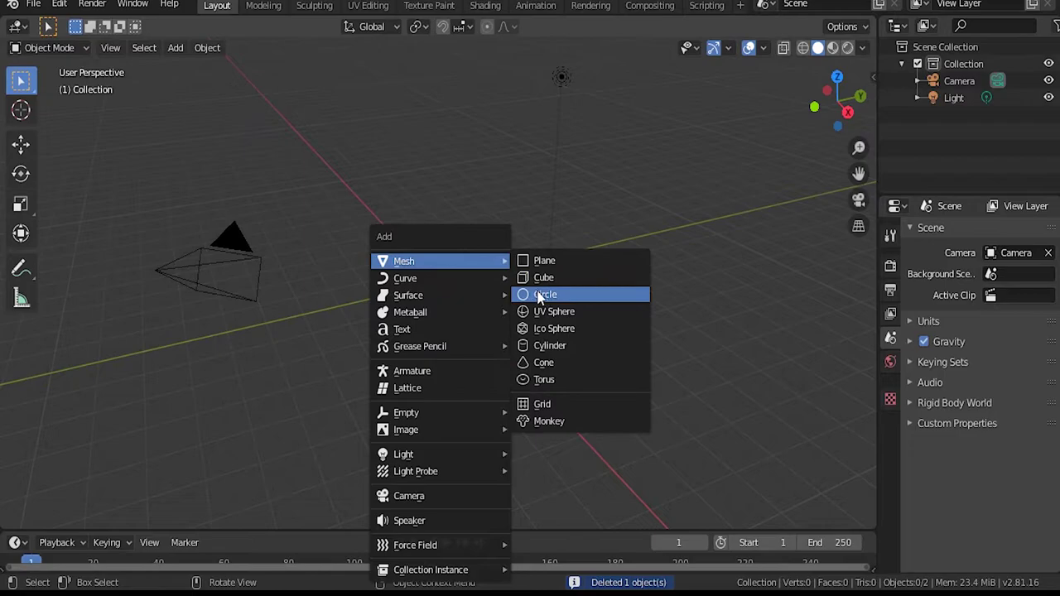
pyautogui.click(541, 296)
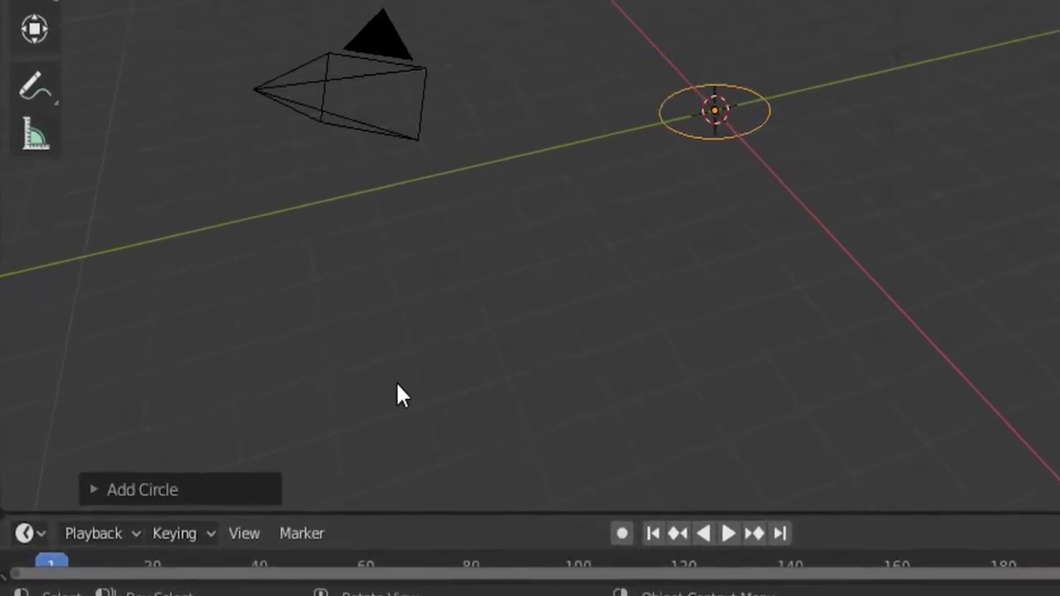
pyautogui.click(278, 473)
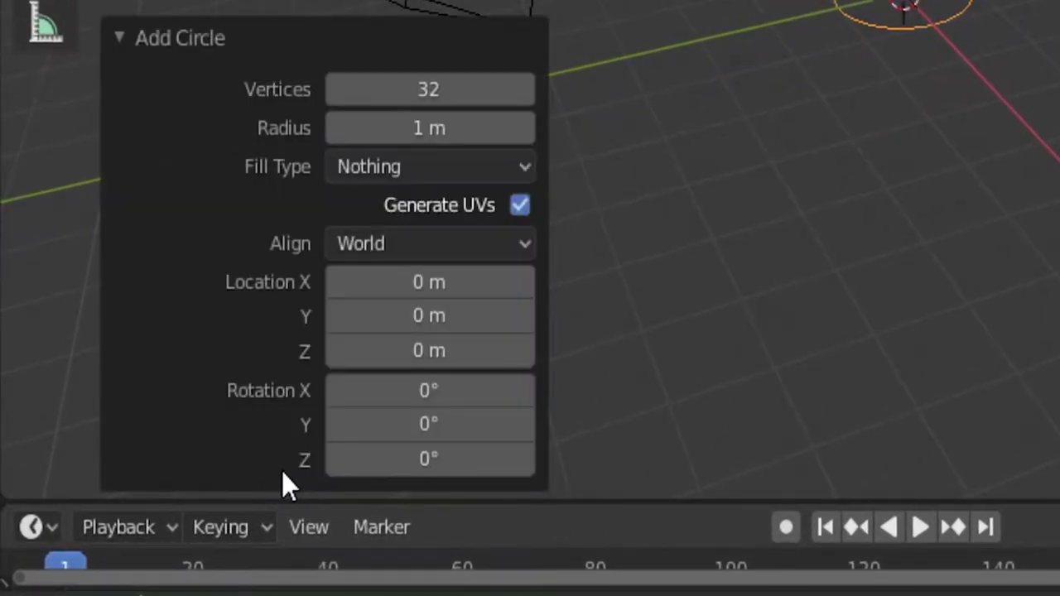
pyautogui.click(414, 91)
pyautogui.press('BackSpace')
pyautogui.write('6')
pyautogui.press('BackSpace')
pyautogui.write('8')
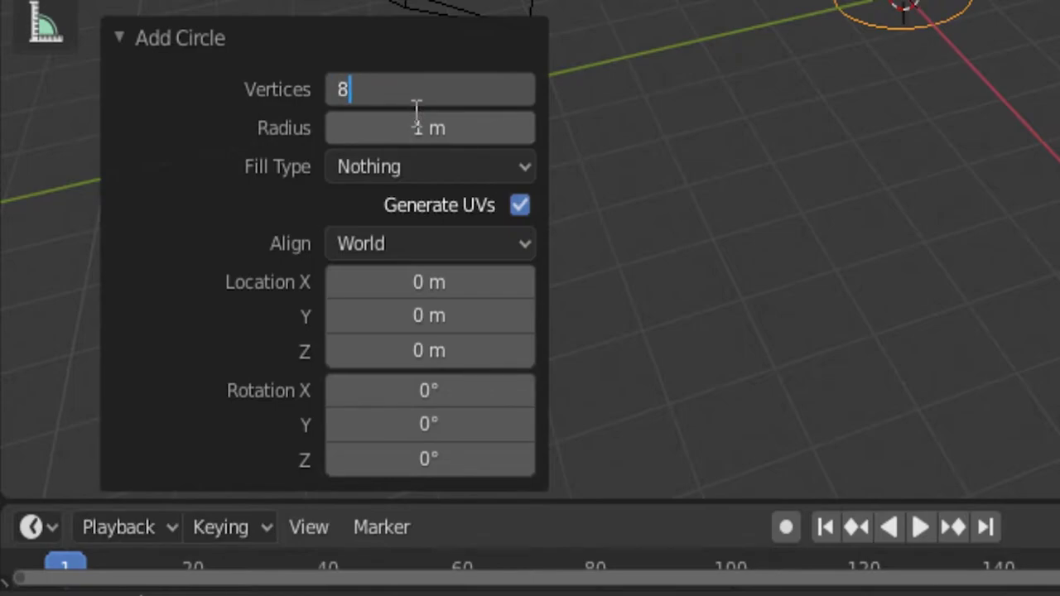
pyautogui.press('Return')
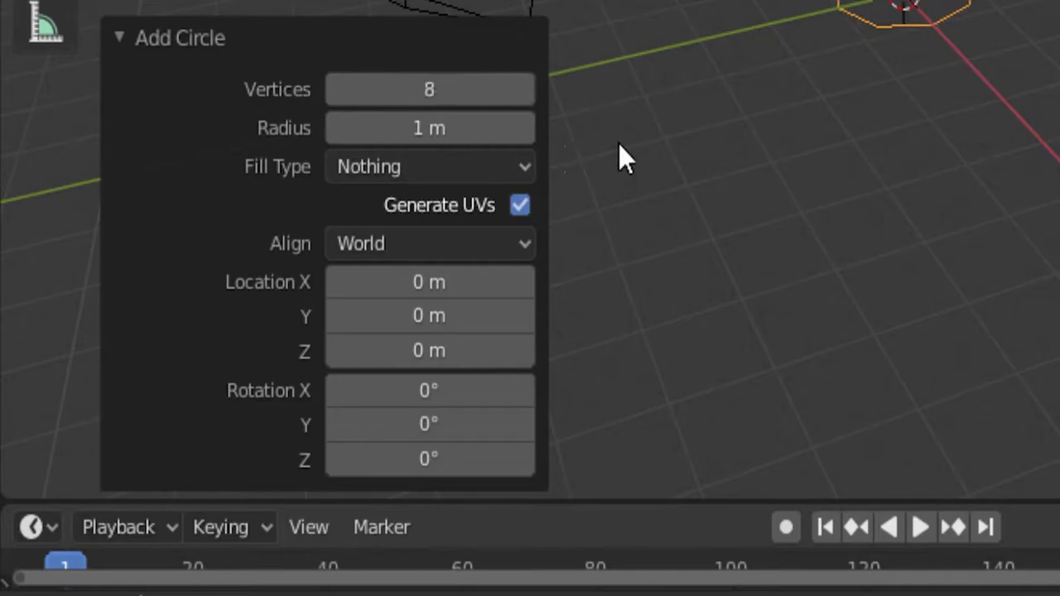
pyautogui.click(118, 40)
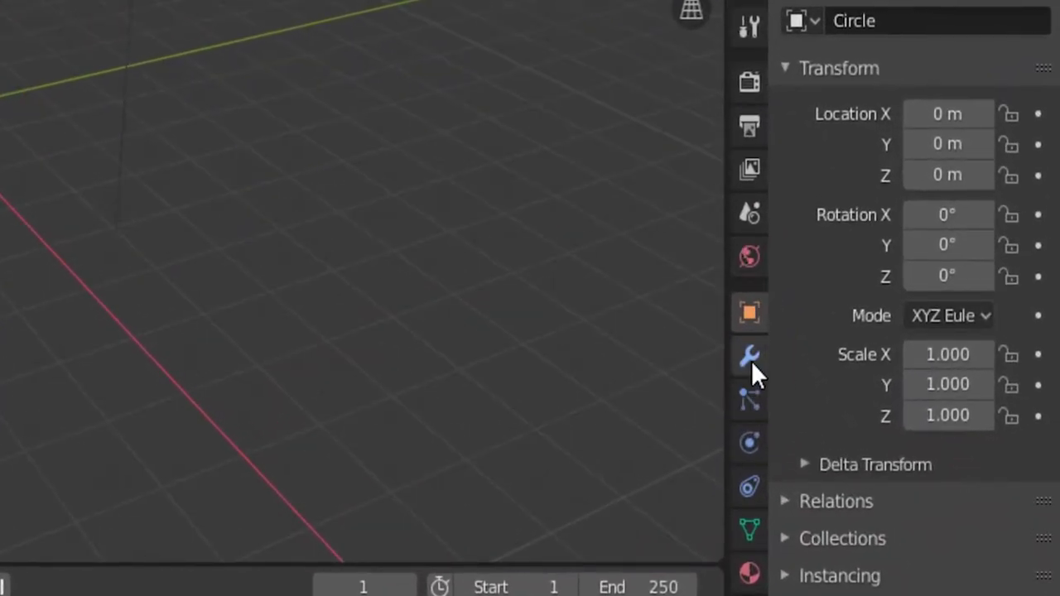
# Step: Add a Subdivision Surface modifier with Render and Viewport levels both set to 3
pyautogui.click(749, 357)
pyautogui.click(854, 25)
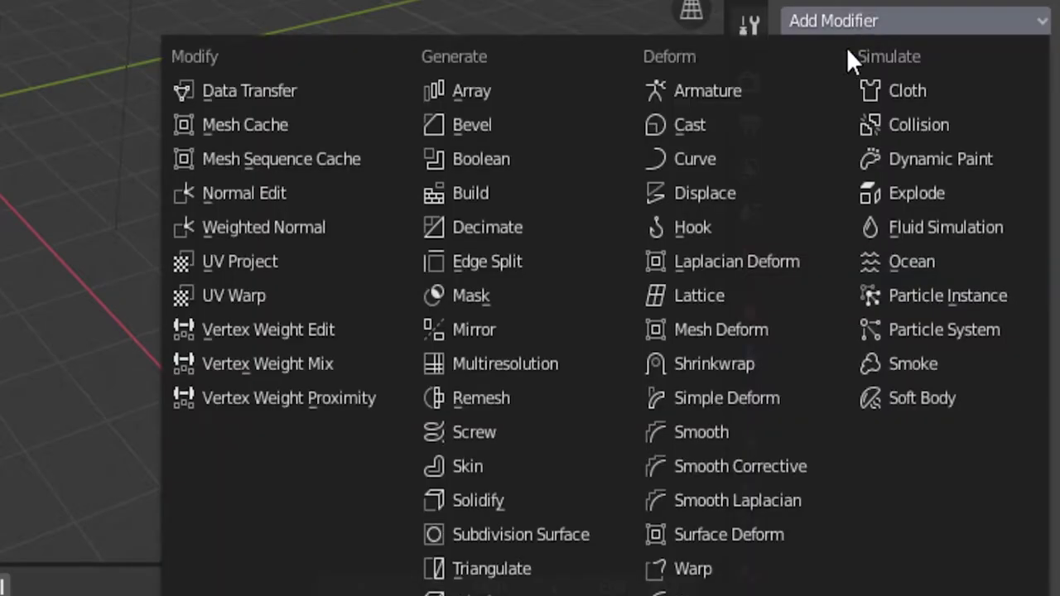
pyautogui.click(494, 536)
pyautogui.click(900, 227)
pyautogui.click(900, 256)
pyautogui.click(900, 255)
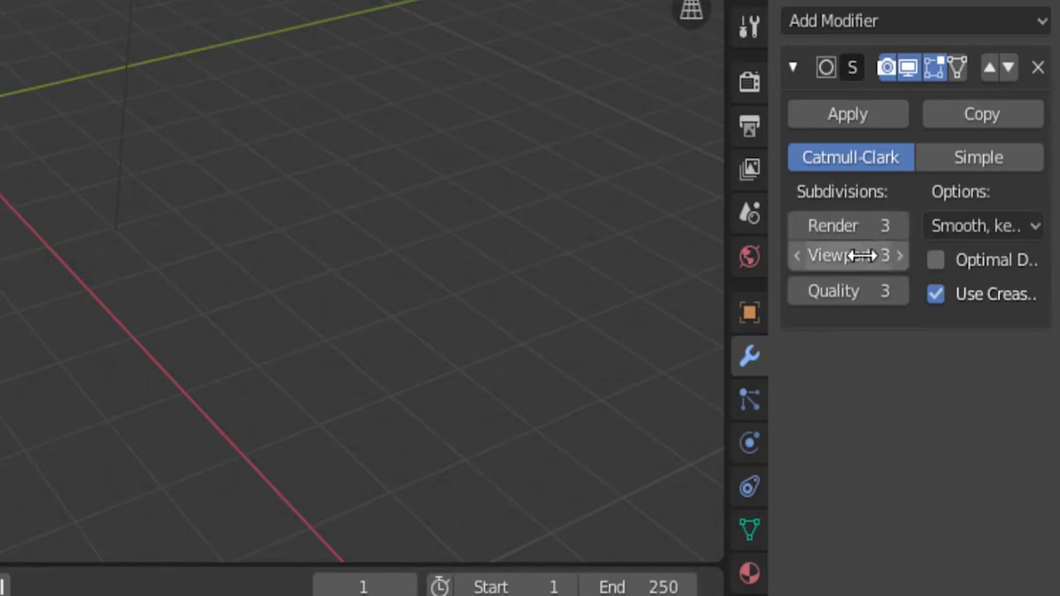
# Step: Lift the circle about 4.91 m up along Z
pyautogui.press('g')
pyautogui.press('z')
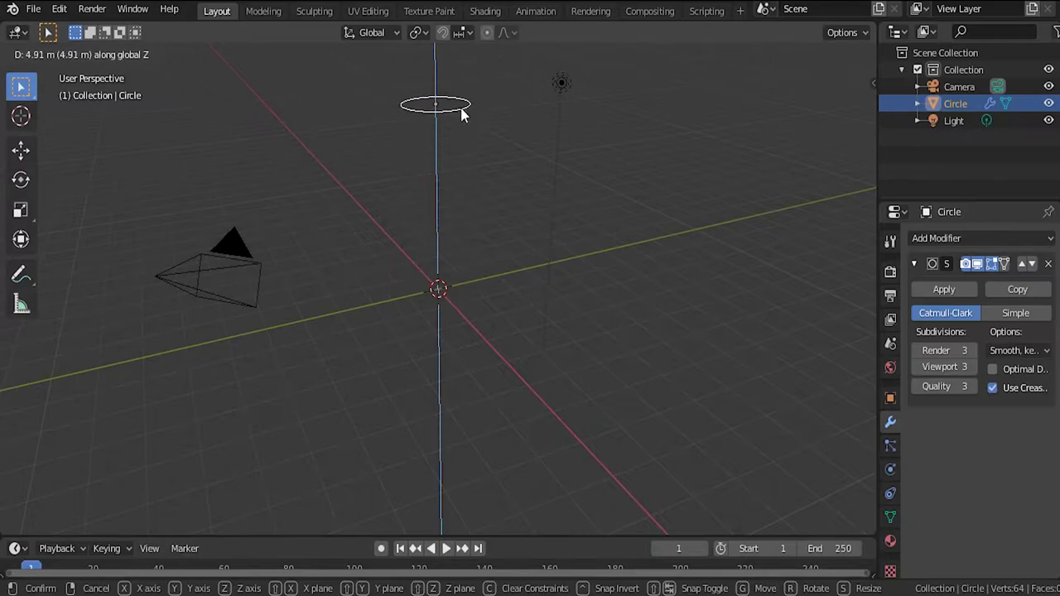
pyautogui.click(462, 112)
# Step: In Edit Mode, raise a vertical band from the circle's ring and widen its top ring
pyautogui.moveTo(506, 191); pyautogui.dragTo(507, 168, button='middle')
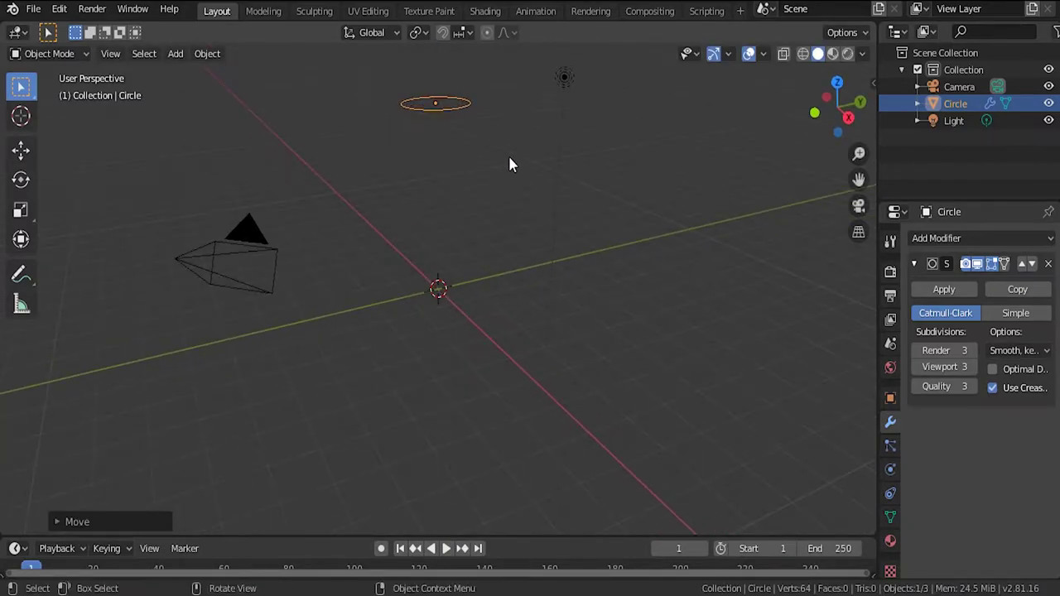
pyautogui.press('Tab')
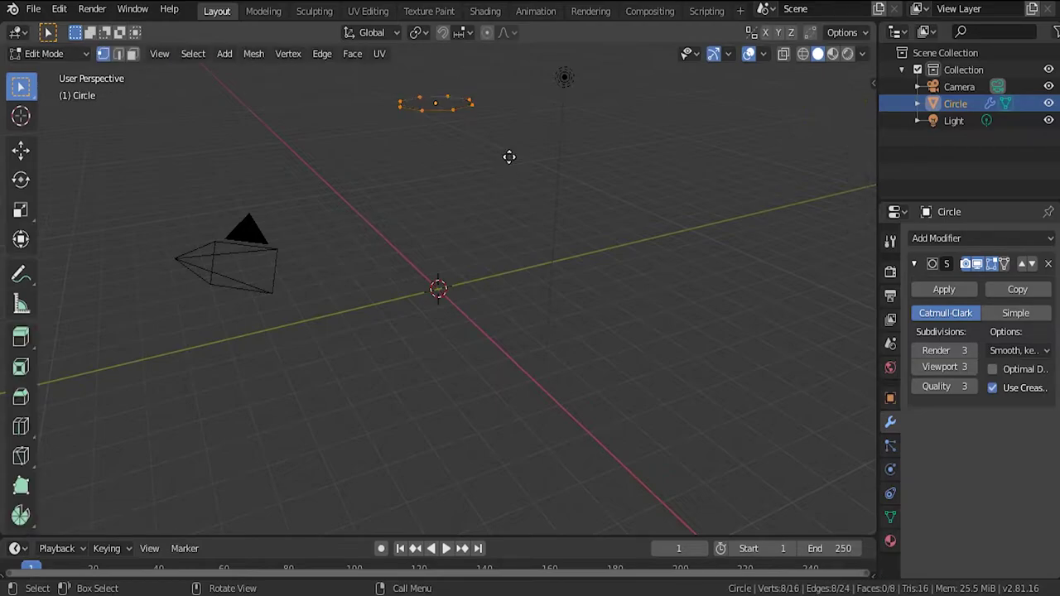
pyautogui.press('g')
pyautogui.press('z')
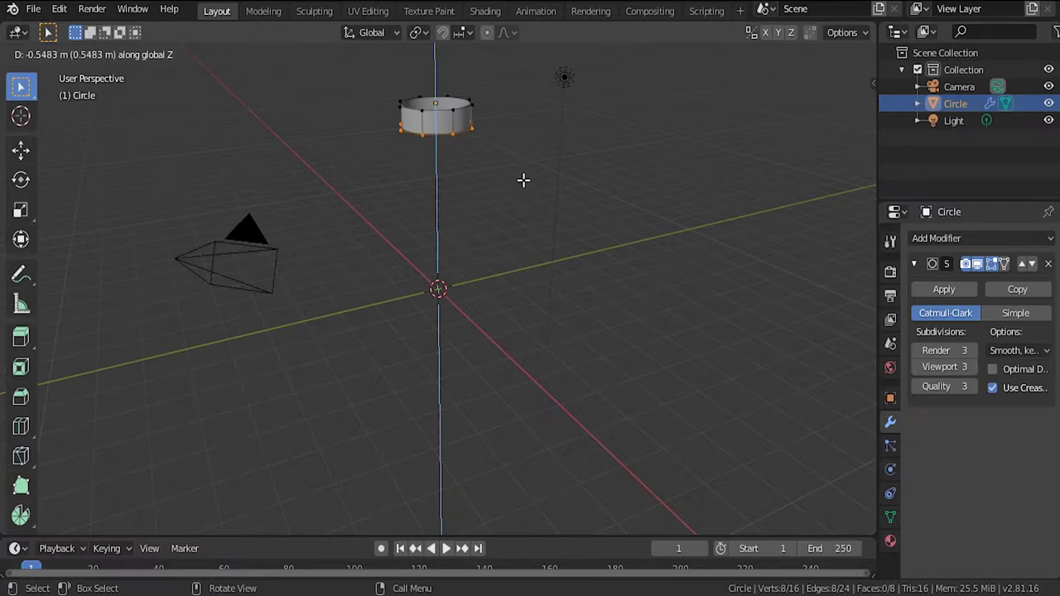
pyautogui.click(524, 179)
pyautogui.press('ctrl')
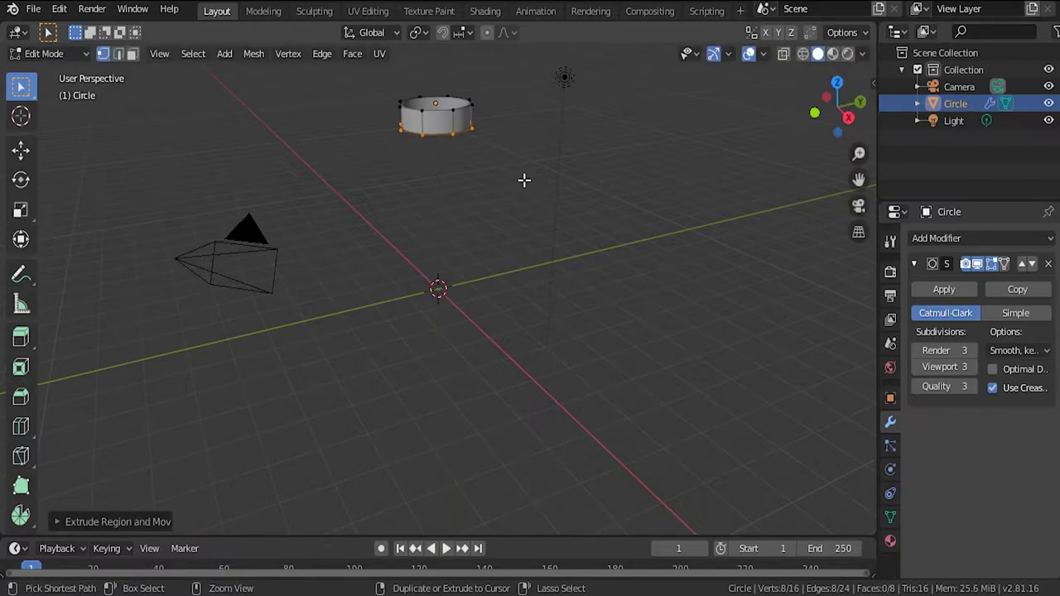
pyautogui.press('s')
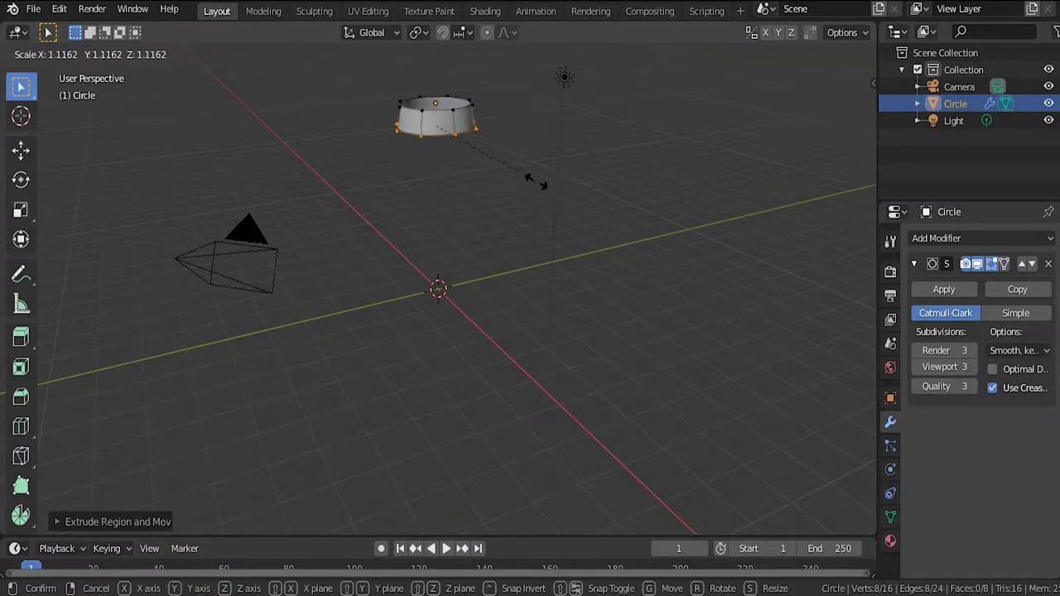
pyautogui.click(535, 181)
# Step: Extrude and scale two more loops, narrowing the inner edge of the flared lip
pyautogui.press('e')
pyautogui.press('s')
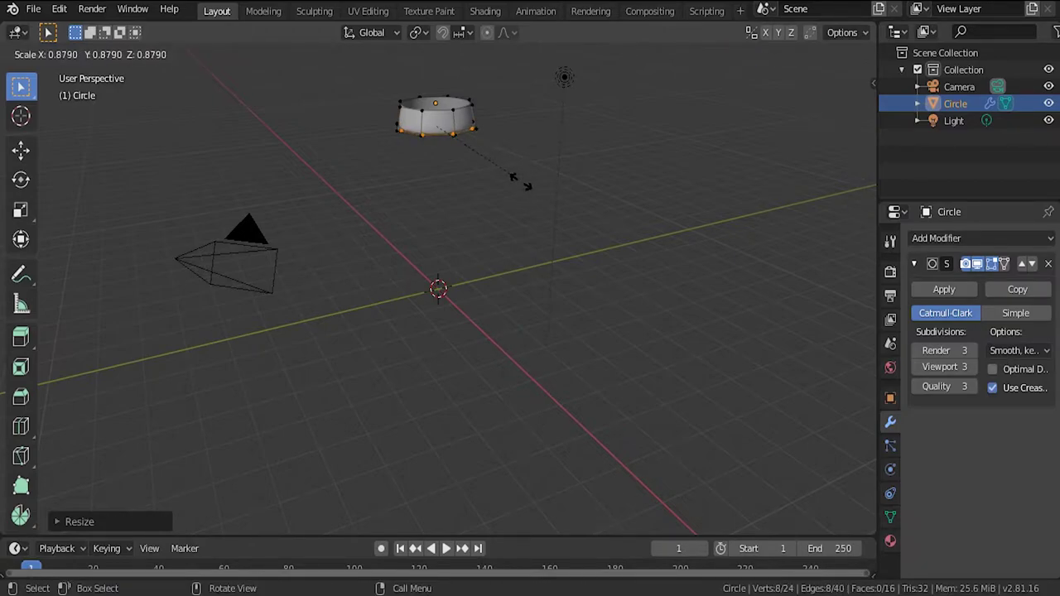
pyautogui.press('Escape')
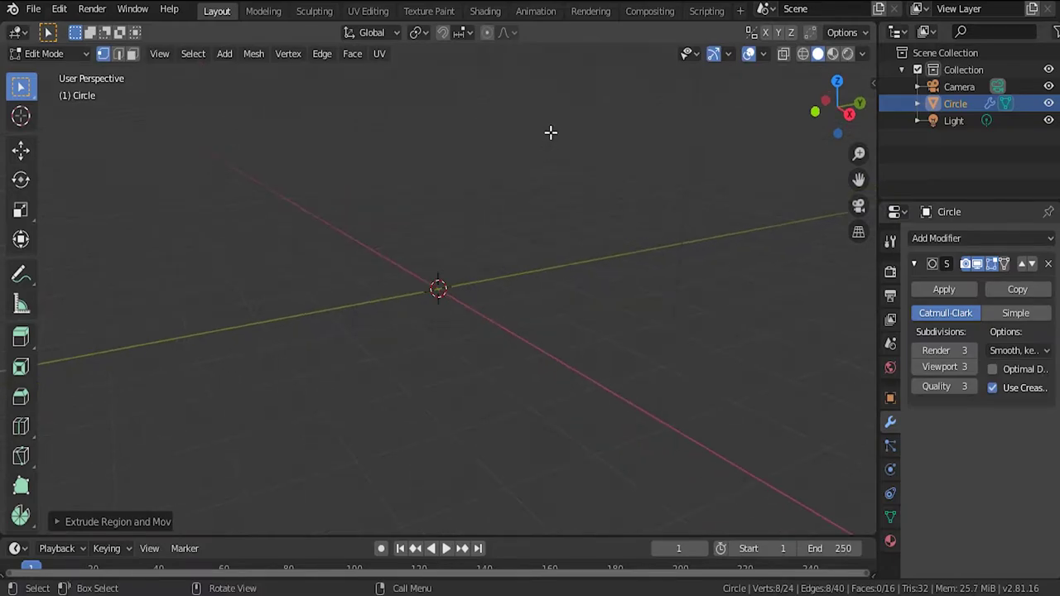
pyautogui.moveTo(551, 173); pyautogui.dragTo(578, 218, button='middle')
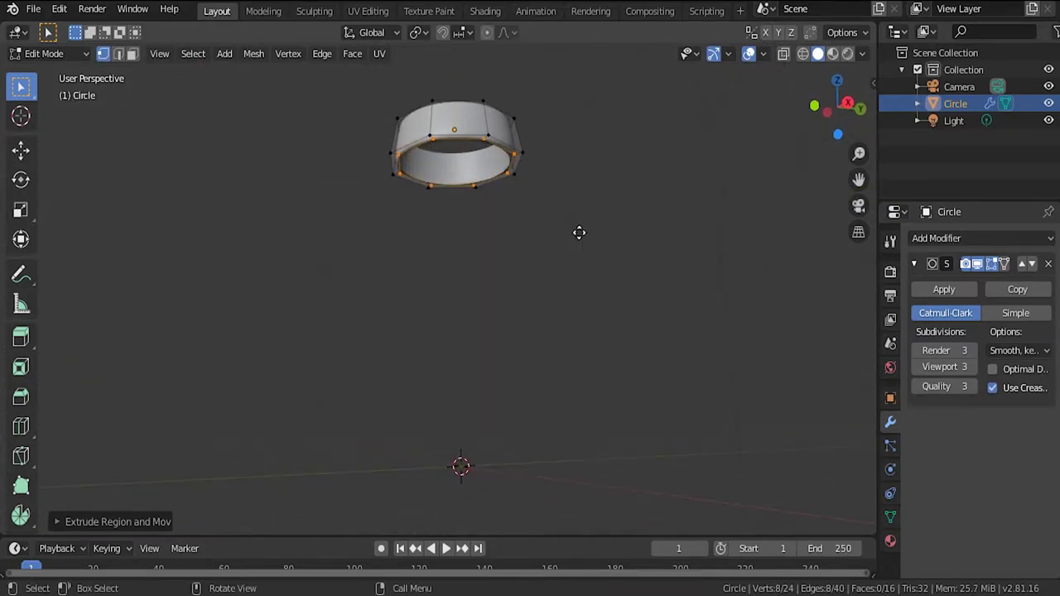
pyautogui.press('e')
pyautogui.press('s')
pyautogui.click(560, 224)
# Step: Extrude the inner loop about 2.4 m downward to form the tube body
pyautogui.press('e')
pyautogui.press('z')
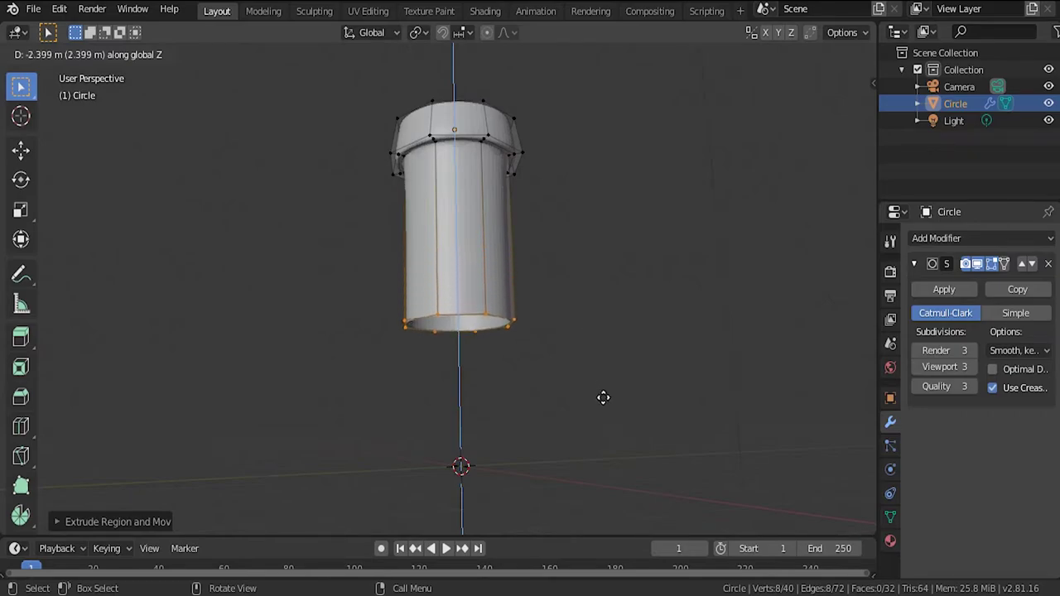
pyautogui.click(618, 453)
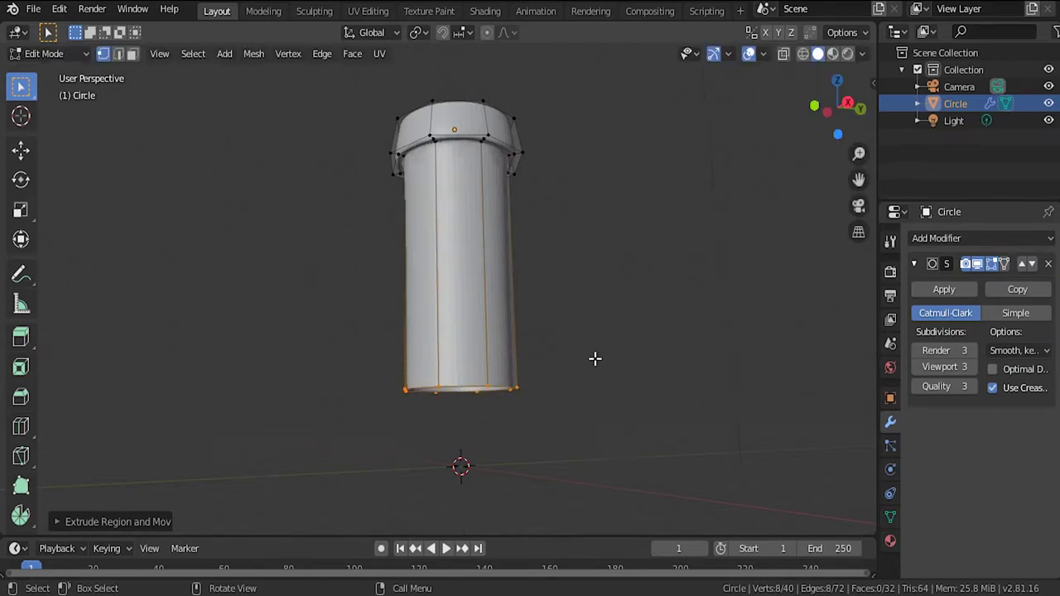
pyautogui.scroll(-3, 595, 358)
pyautogui.moveTo(554, 301); pyautogui.dragTo(560, 323, button='middle')
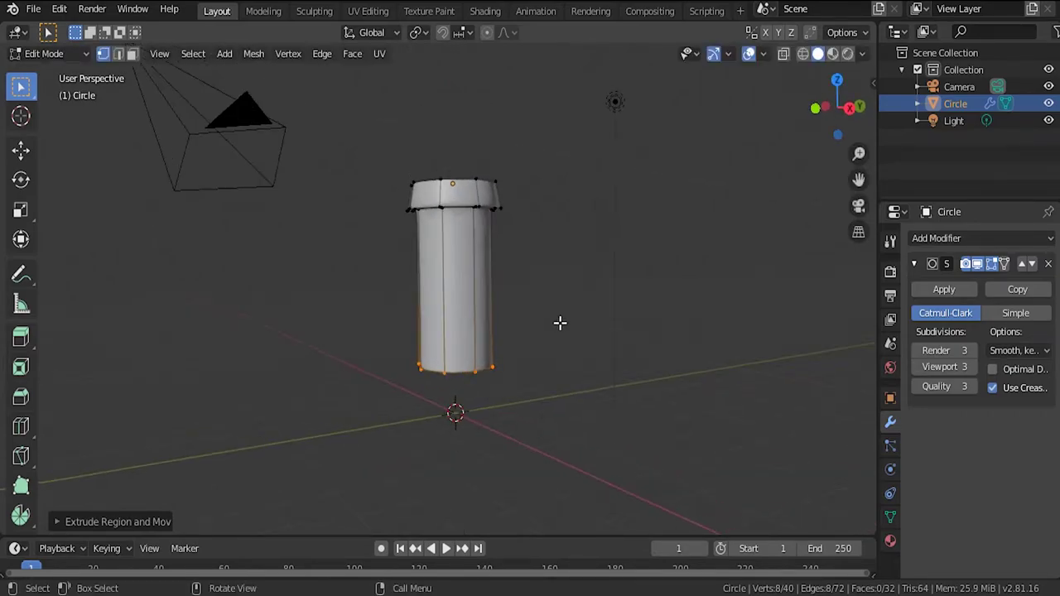
# Step: Add a loop cut around the cylinder near its top
pyautogui.hotkey('ctrl', 'r')
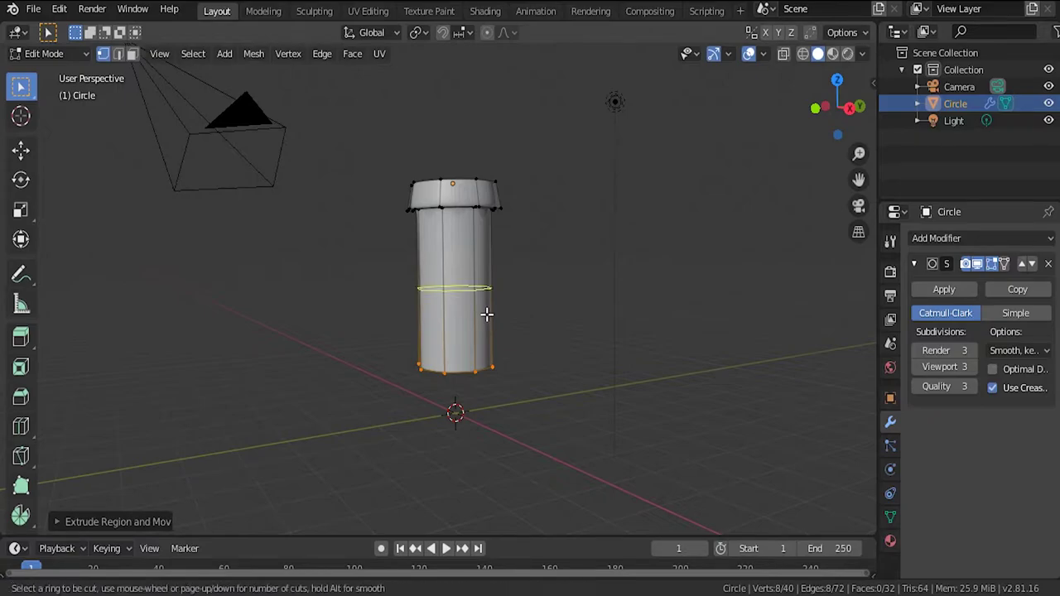
pyautogui.click(486, 315)
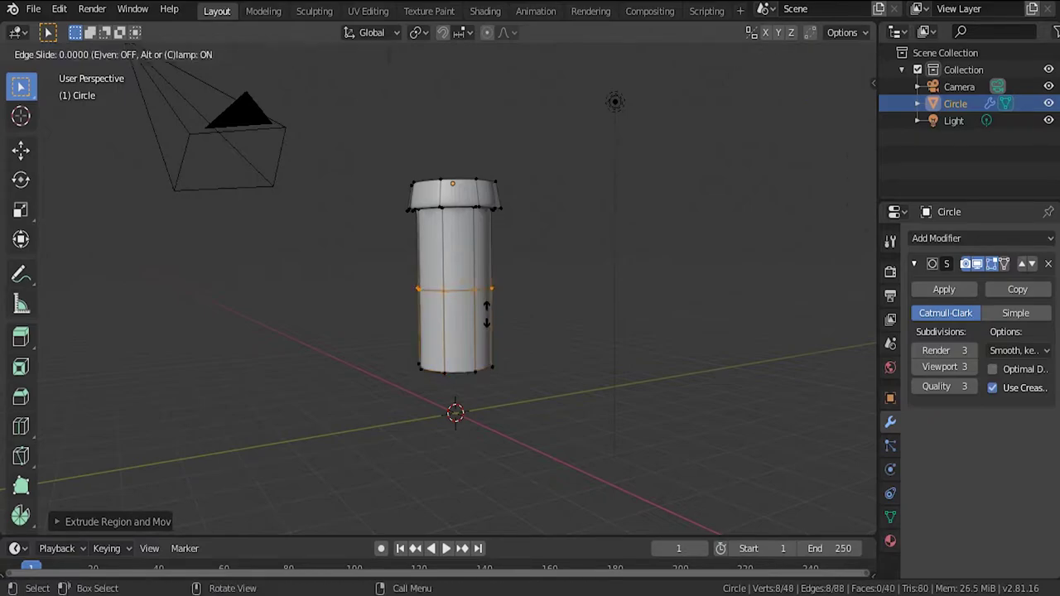
pyautogui.click(488, 256)
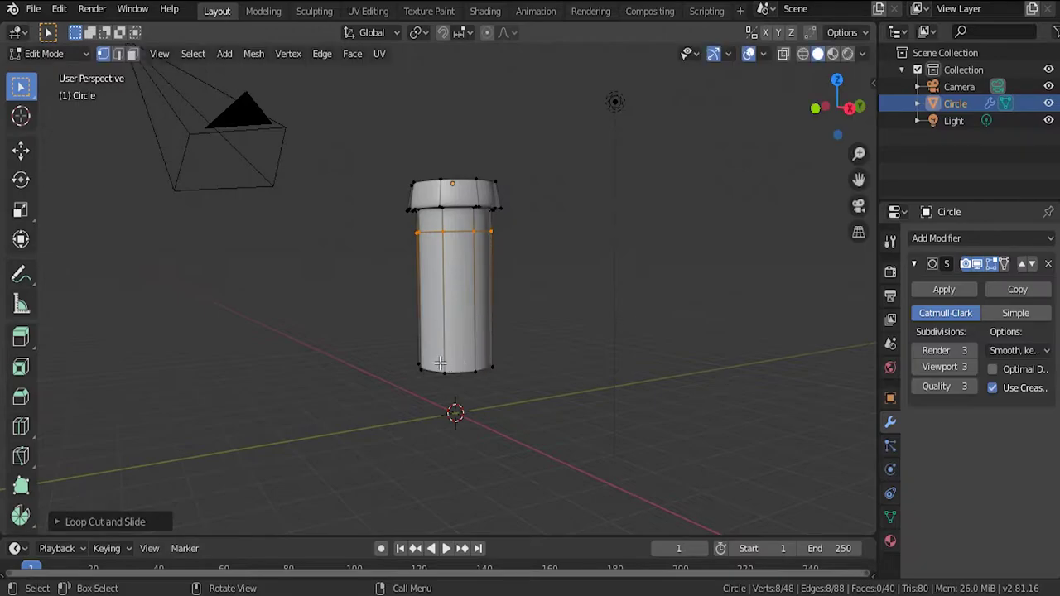
# Step: Select the bottom vertex ring in wireframe, widen it, and extrude a flared ring outward
pyautogui.press('z')
pyautogui.click(354, 362)
pyautogui.moveTo(383, 342); pyautogui.dragTo(537, 392)
pyautogui.press('z')
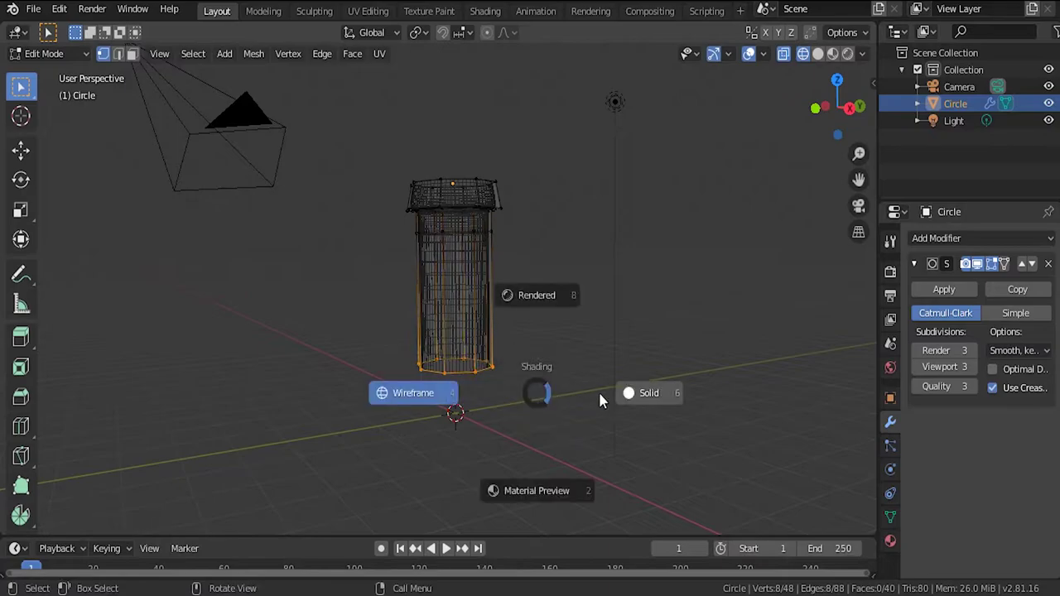
pyautogui.click(617, 395)
pyautogui.press('s')
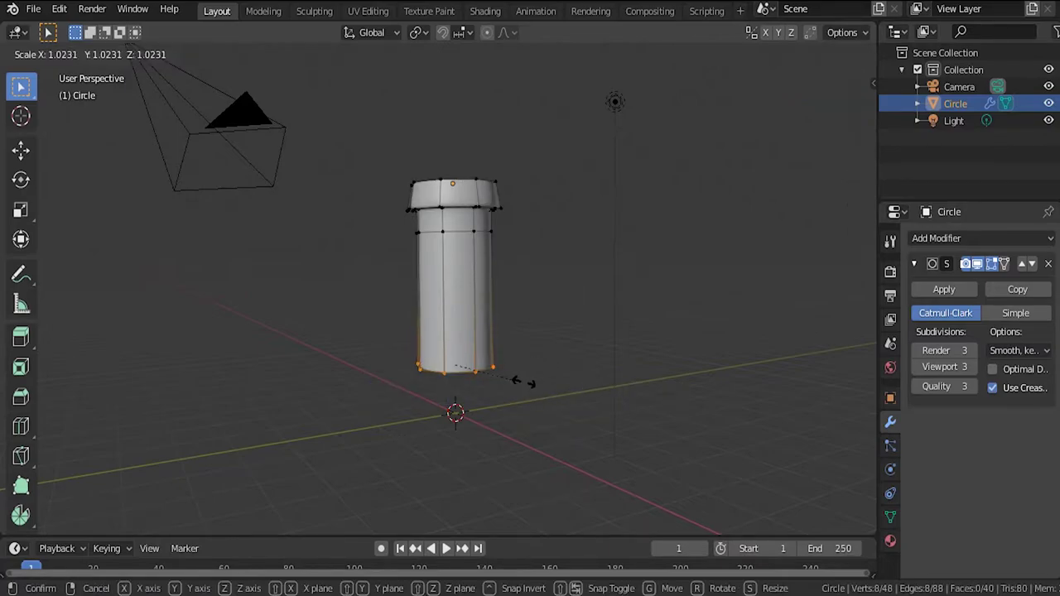
pyautogui.click(526, 383)
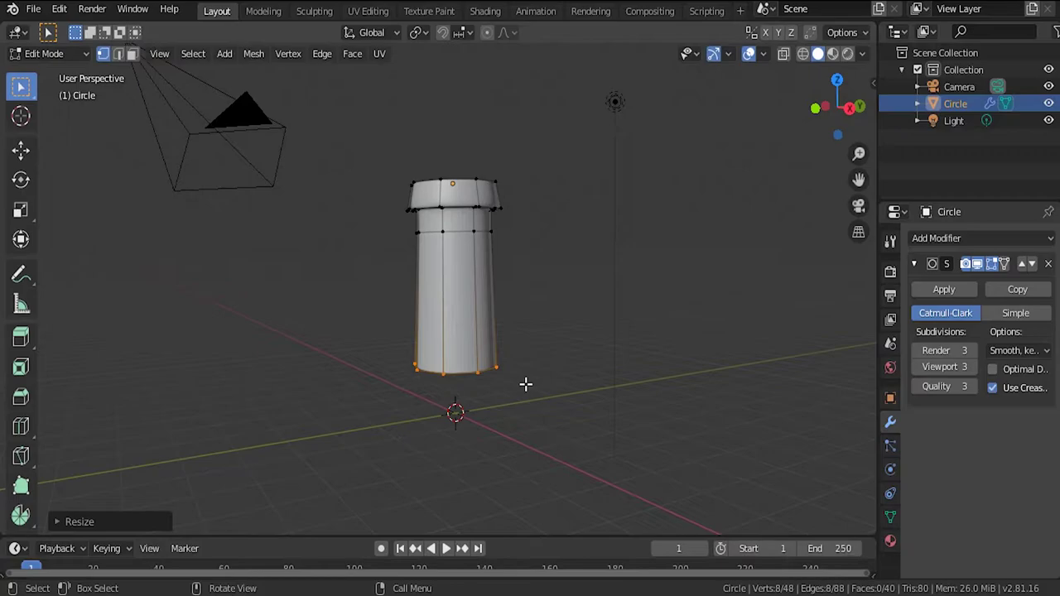
pyautogui.press('e')
pyautogui.press('s')
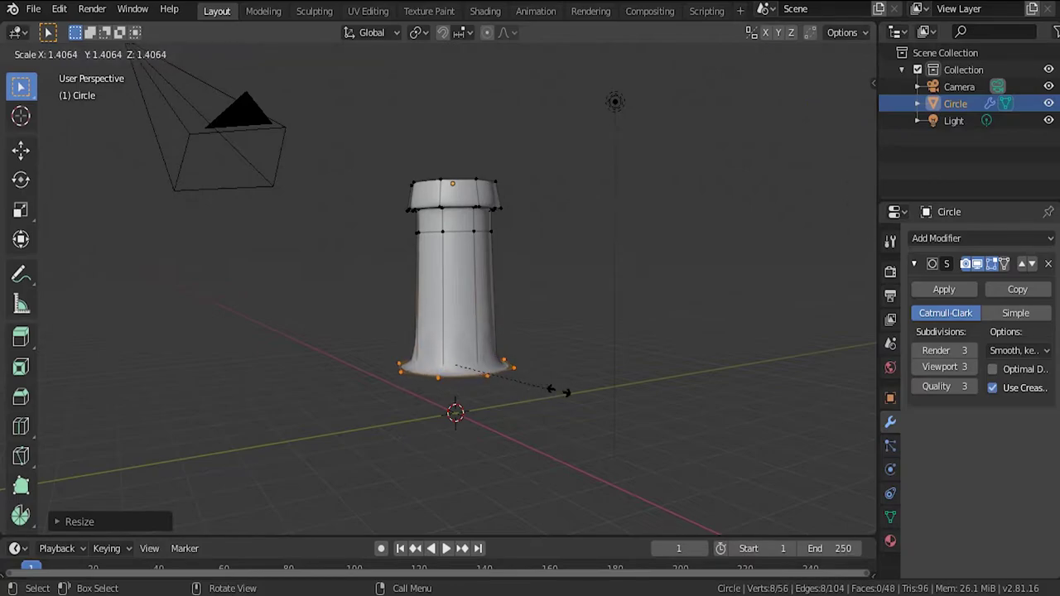
pyautogui.click(571, 391)
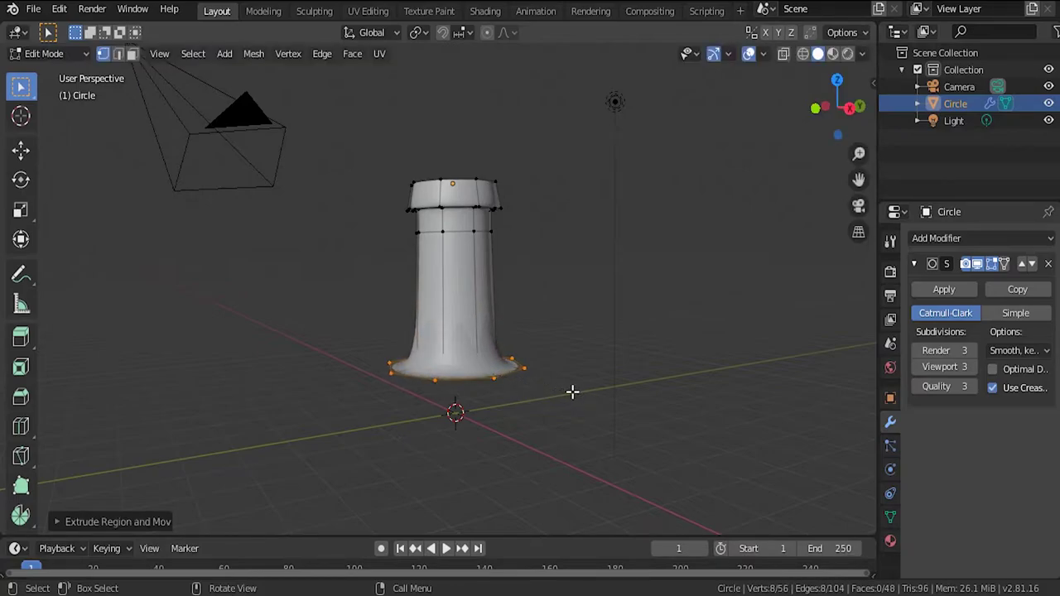
# Step: Extrude the flared bottom ring downward along Z to lengthen the body
pyautogui.press('e')
pyautogui.press('z')
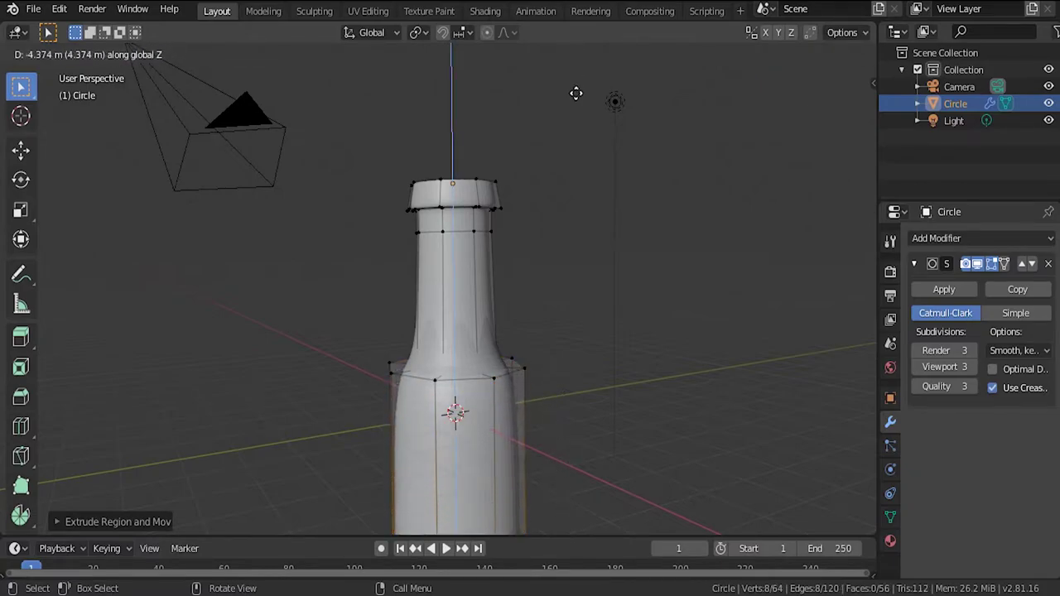
pyautogui.click(576, 127)
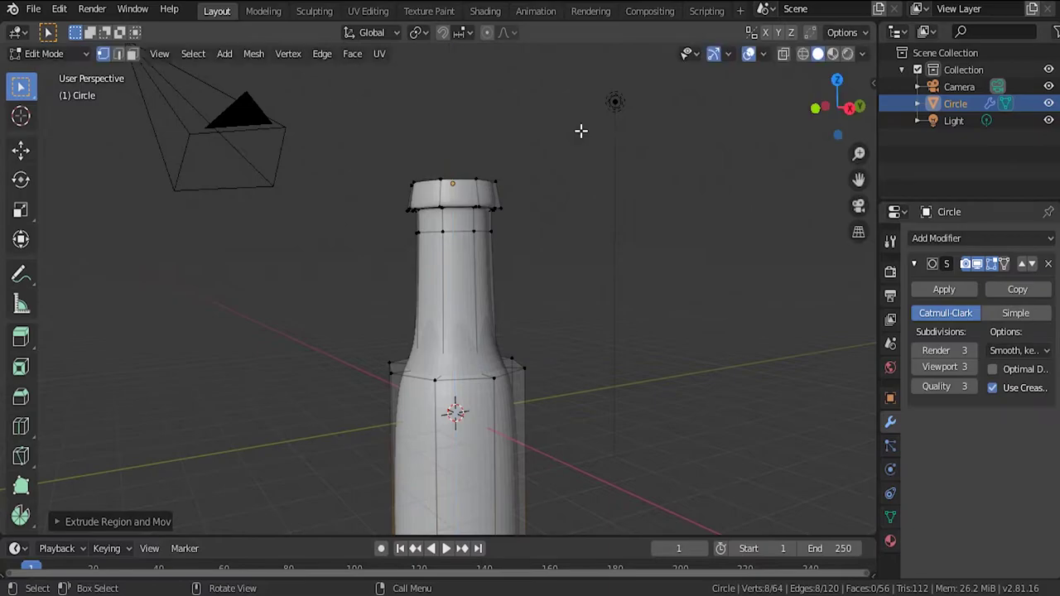
pyautogui.scroll(-2, 570, 127)
pyautogui.scroll(-4, 569, 133)
pyautogui.scroll(2, 518, 320)
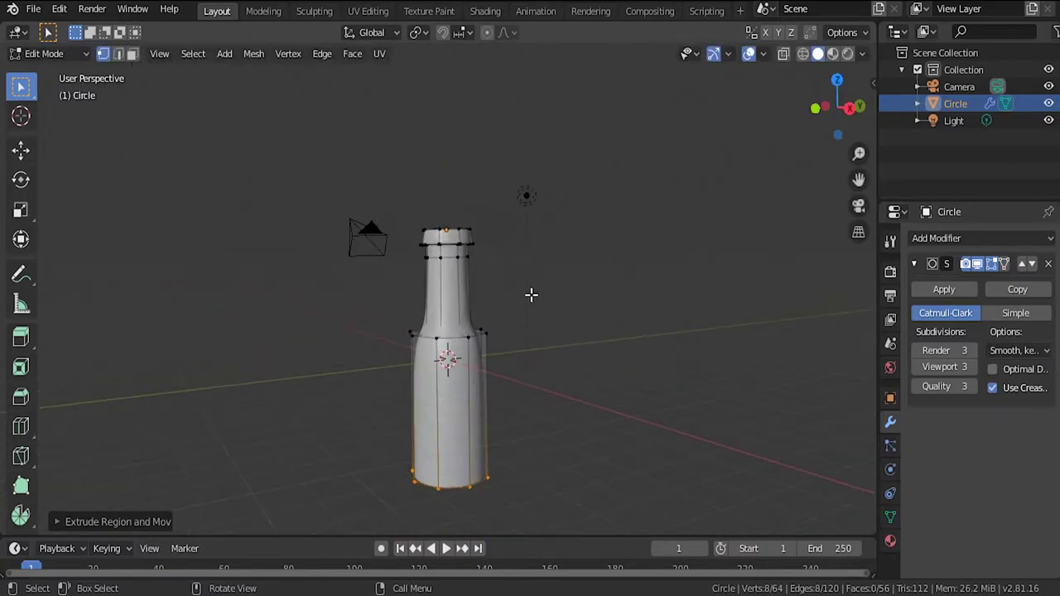
pyautogui.keyDown('shift'); pyautogui.moveTo(599, 310); pyautogui.dragTo(599, 216, button='middle'); pyautogui.keyUp('shift')
pyautogui.scroll(2, 598, 215)
pyautogui.scroll(1, 529, 317)
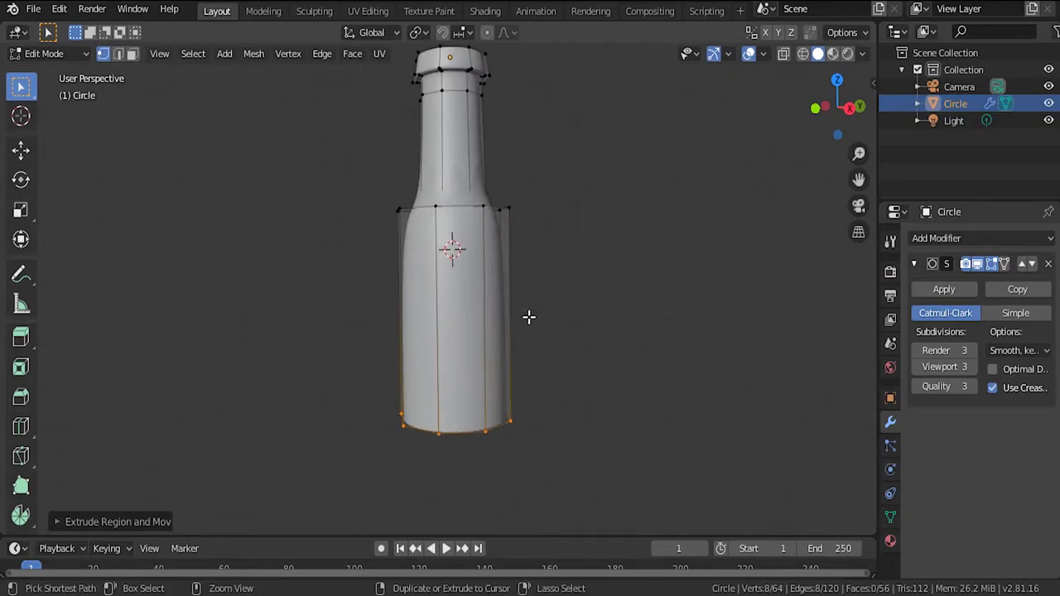
# Step: Undo that extrusion and re-extrude the bottom ring about 7.5 m down for the bottle body
pyautogui.hotkey('ctrl', 'z')
pyautogui.press('e')
pyautogui.press('z')
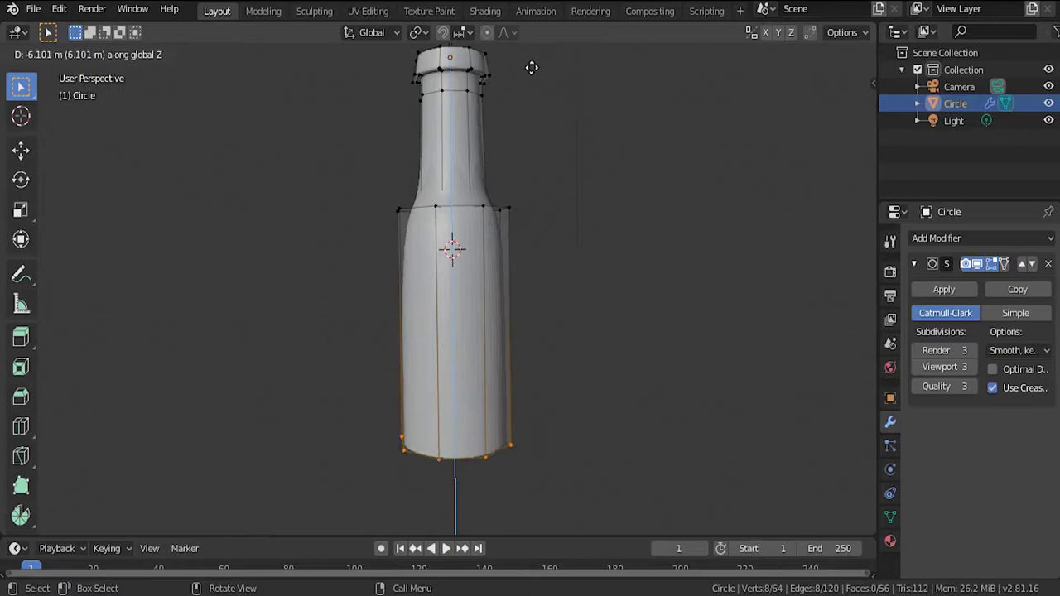
pyautogui.click(549, 111)
pyautogui.scroll(-4, 551, 350)
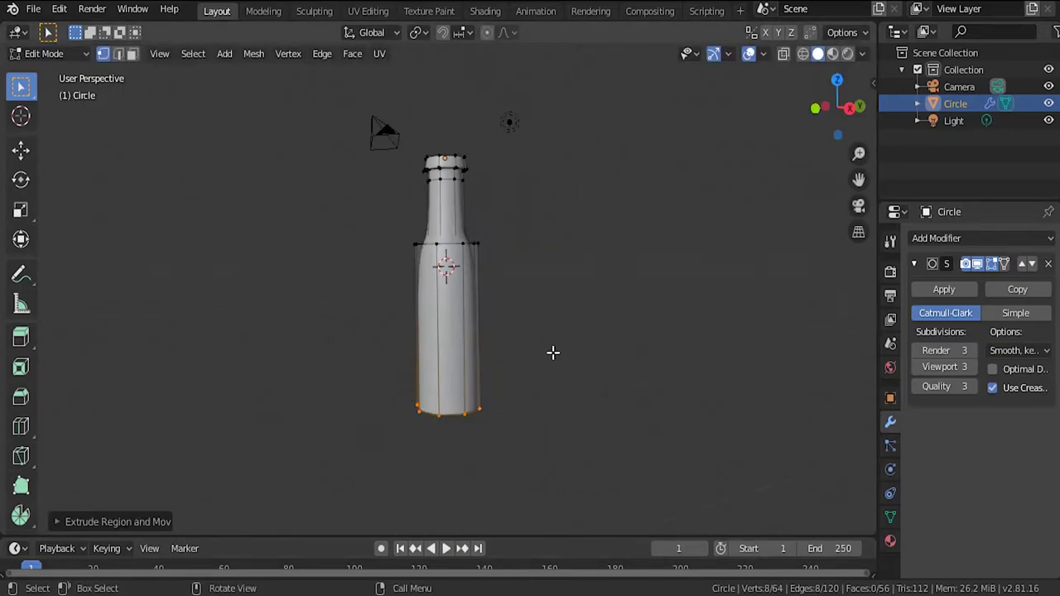
pyautogui.scroll(5, 553, 360)
pyautogui.moveTo(570, 373); pyautogui.dragTo(598, 201, button='middle')
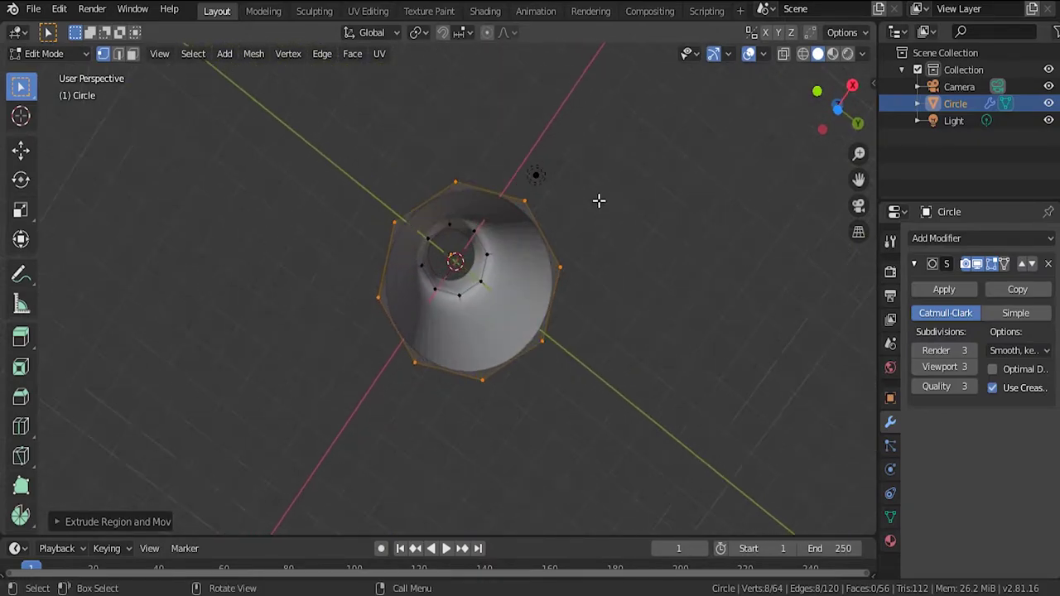
# Step: Extrude the bottom ring in place, shrink it inward, and merge it at the centre
pyautogui.press('e')
pyautogui.rightClick(535, 258)
pyautogui.press('e')
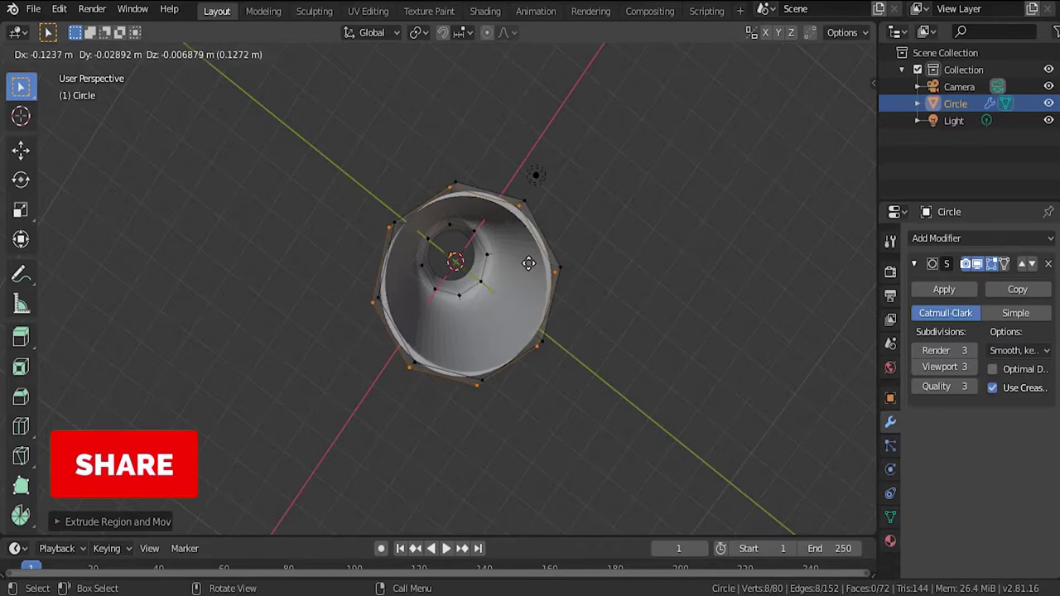
pyautogui.press('s')
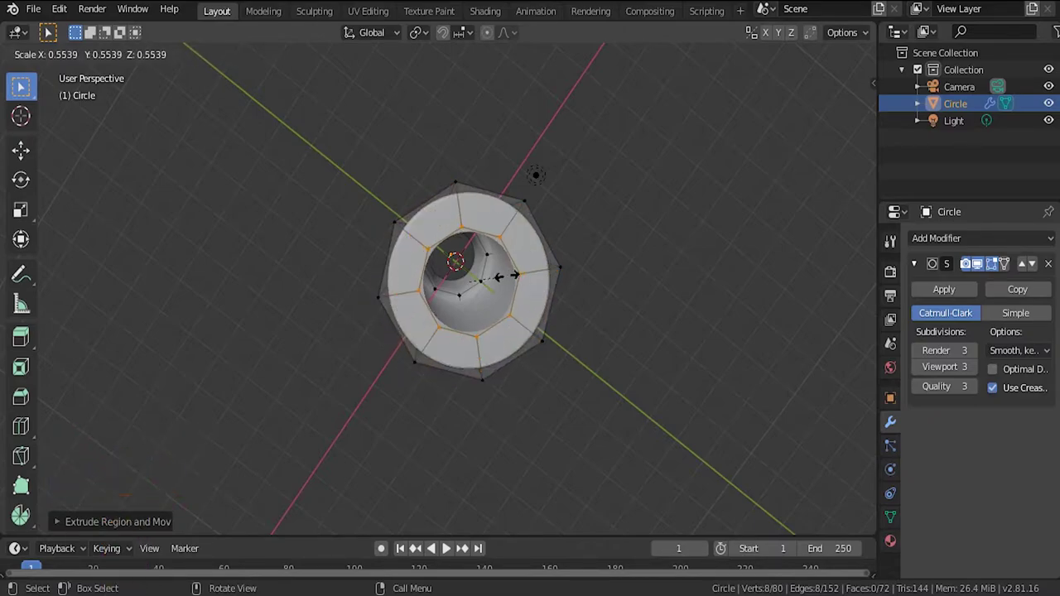
pyautogui.click(494, 284)
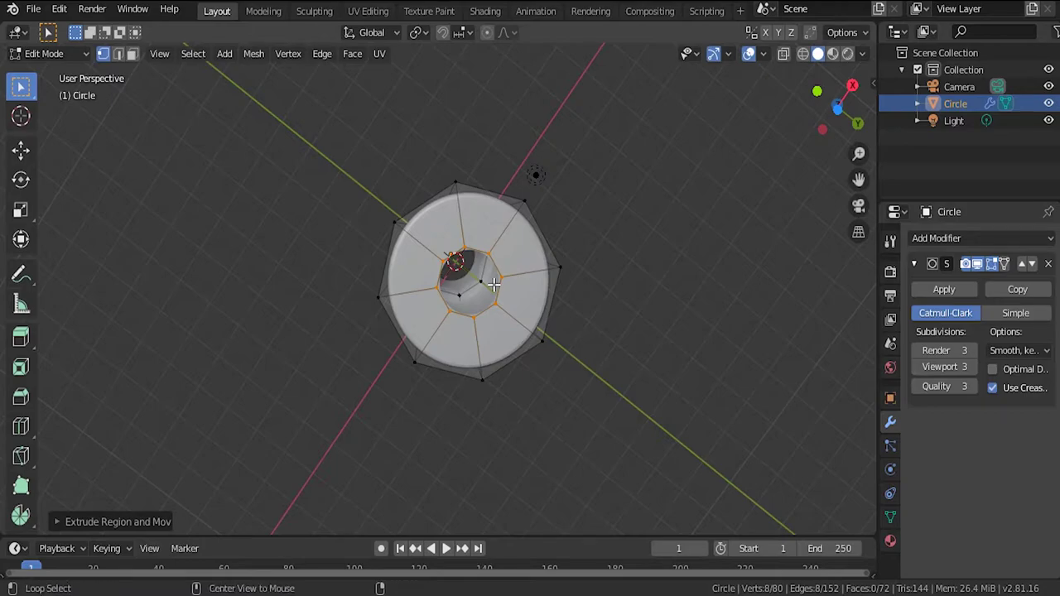
pyautogui.hotkey('alt', 'm')
pyautogui.click(496, 290)
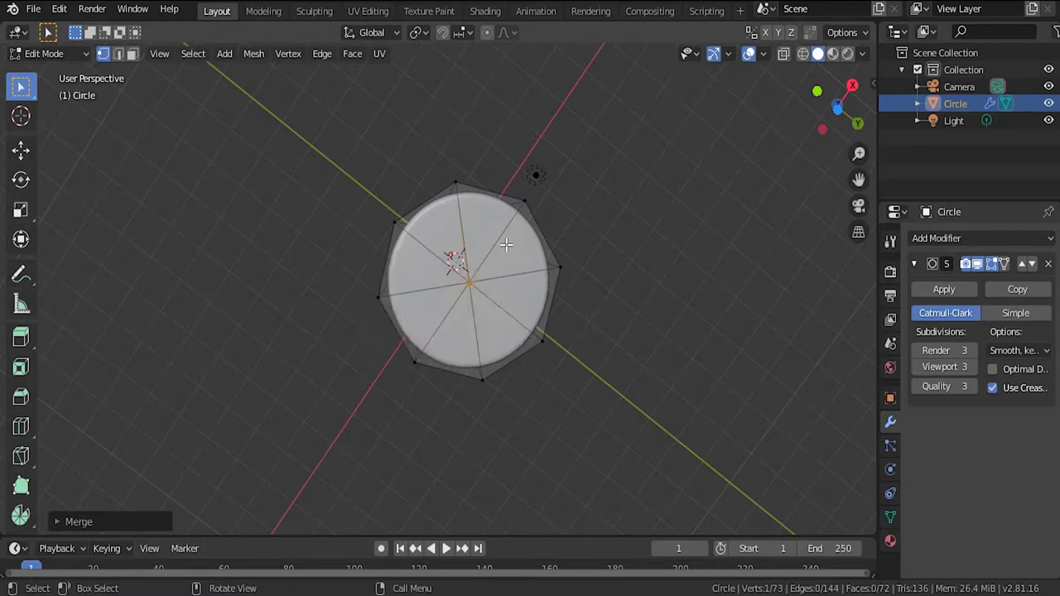
# Step: Select the top rim ring, extrude it, and scale it inward to give the lip thickness
pyautogui.moveTo(521, 157); pyautogui.dragTo(502, 329, button='middle')
pyautogui.scroll(-2, 544, 215)
pyautogui.scroll(1, 539, 200)
pyautogui.moveTo(539, 200); pyautogui.dragTo(599, 197, button='middle')
pyautogui.scroll(1, 607, 223)
pyautogui.scroll(1, 580, 274)
pyautogui.moveTo(350, 160); pyautogui.dragTo(565, 219)
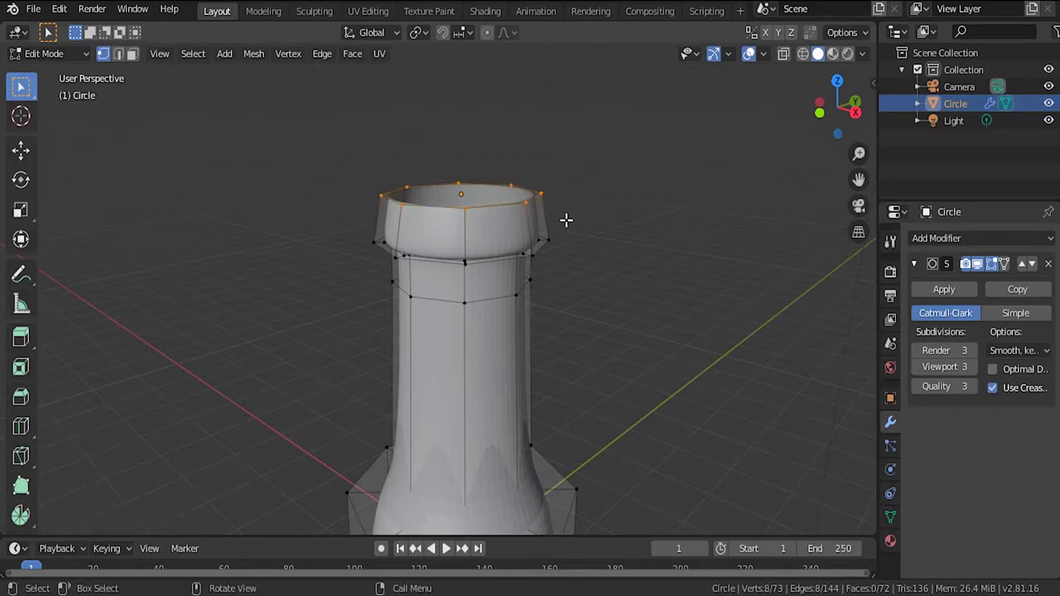
pyautogui.press('e')
pyautogui.press('s')
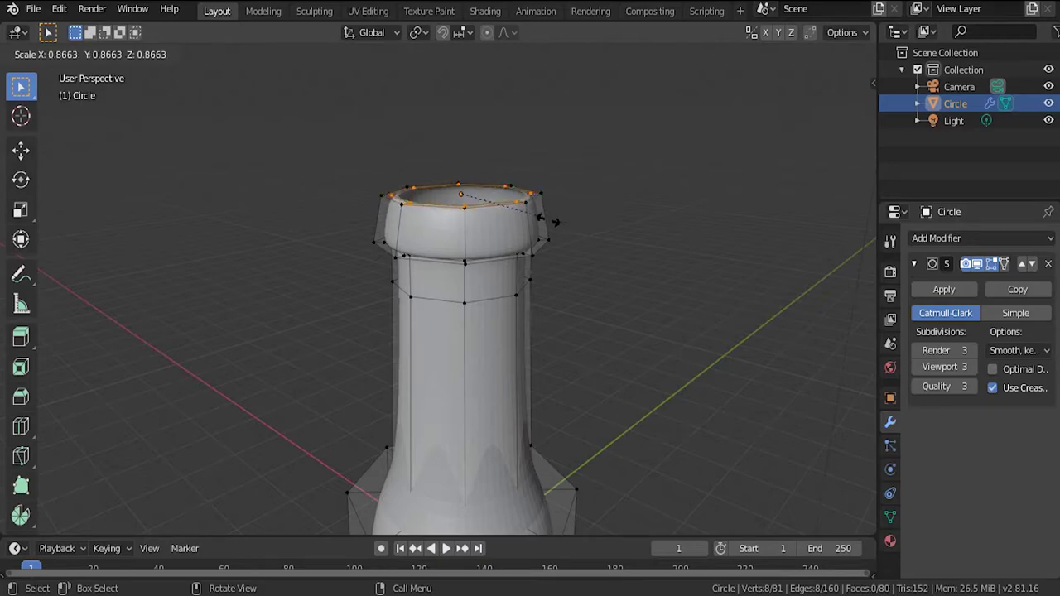
pyautogui.click(539, 220)
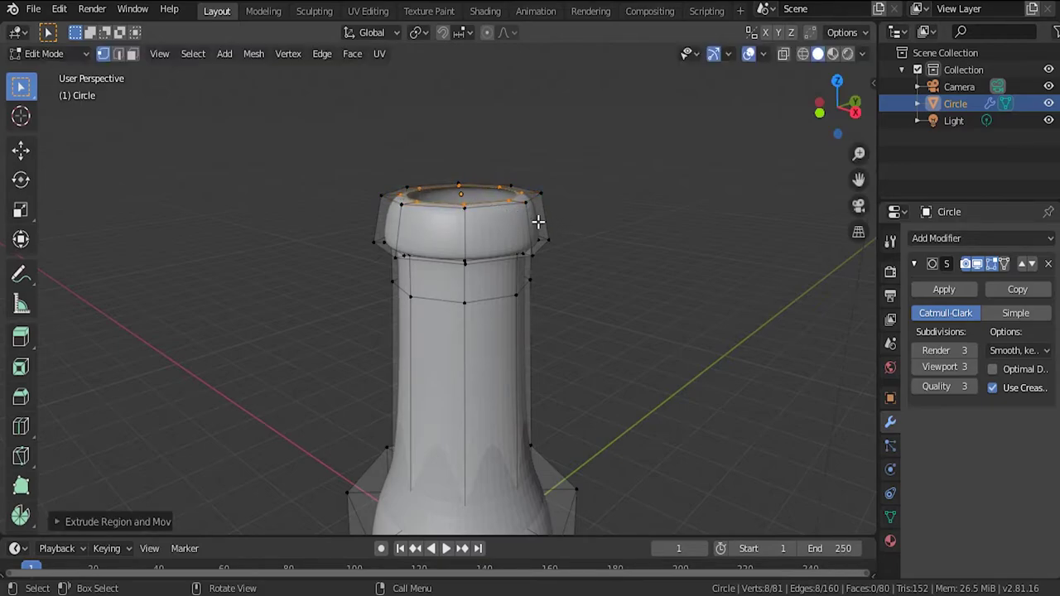
# Step: Sink the inner top ring about 0.53 m down into the neck and scale it to 0.9133
pyautogui.moveTo(525, 158); pyautogui.dragTo(531, 217, button='middle')
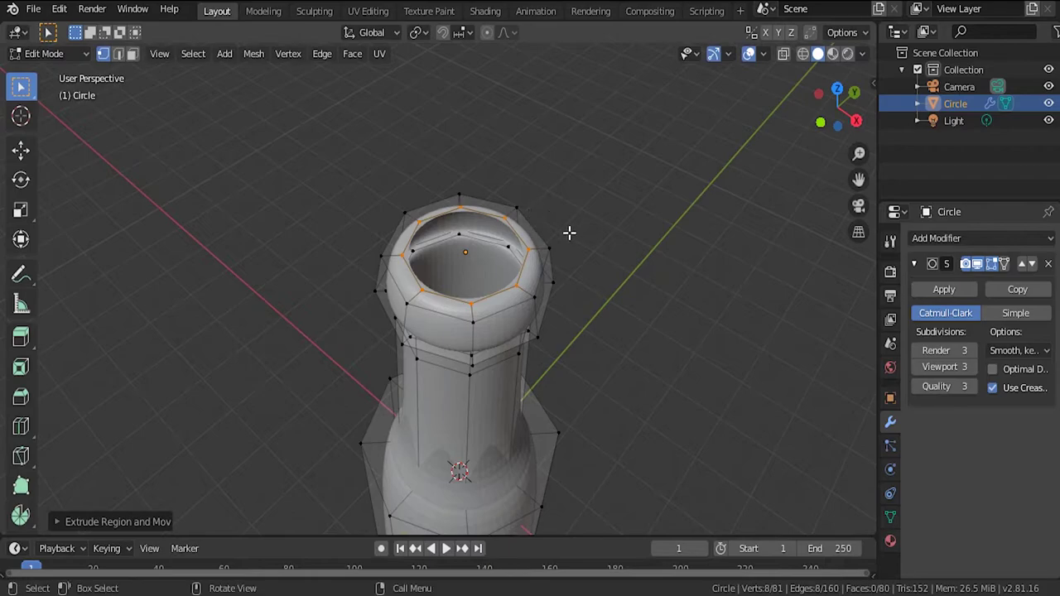
pyautogui.press('e')
pyautogui.press('z')
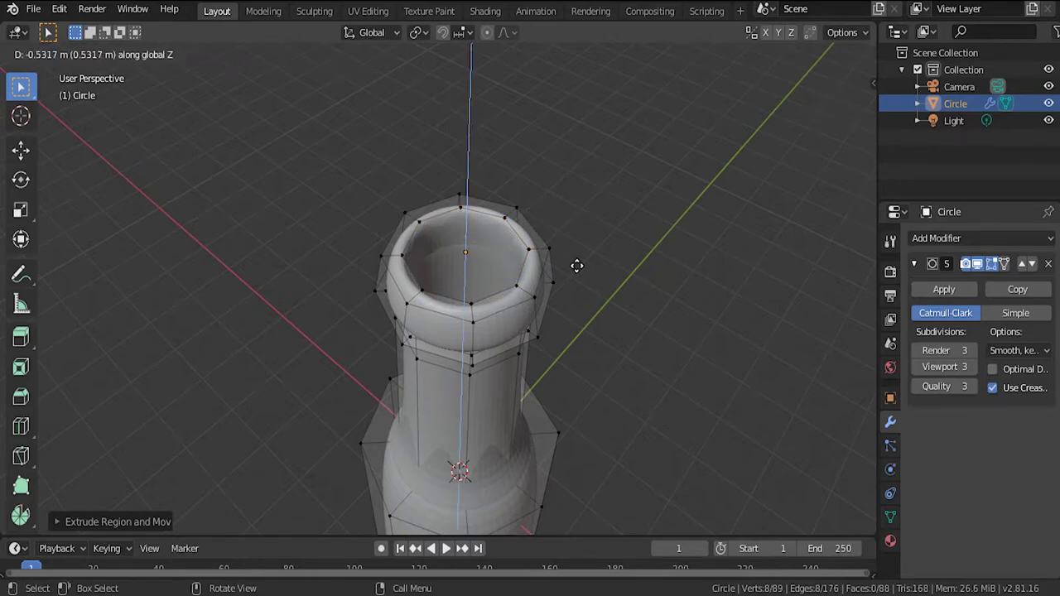
pyautogui.click(576, 265)
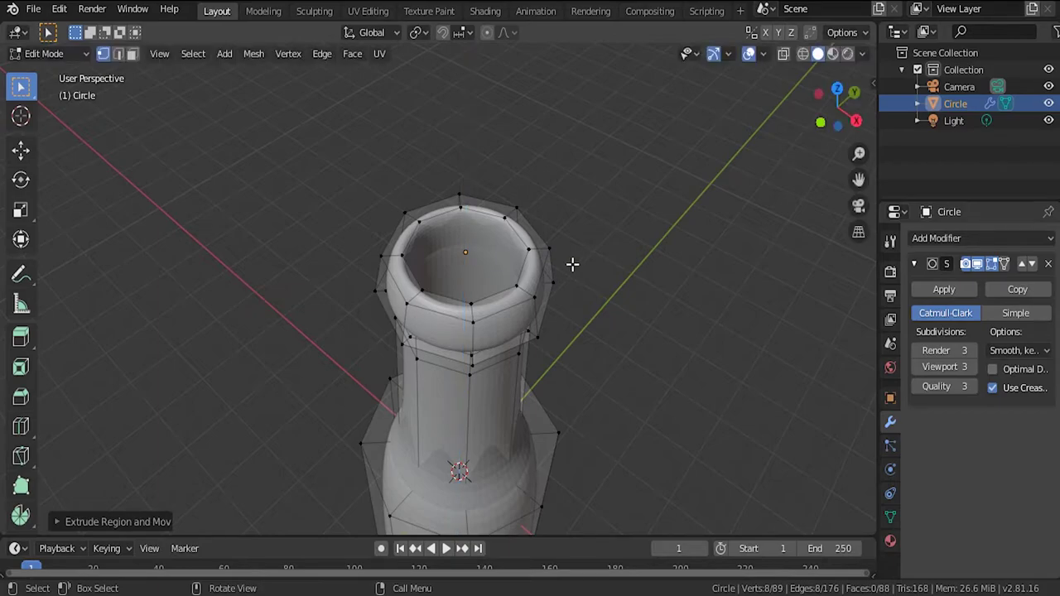
pyautogui.press('s')
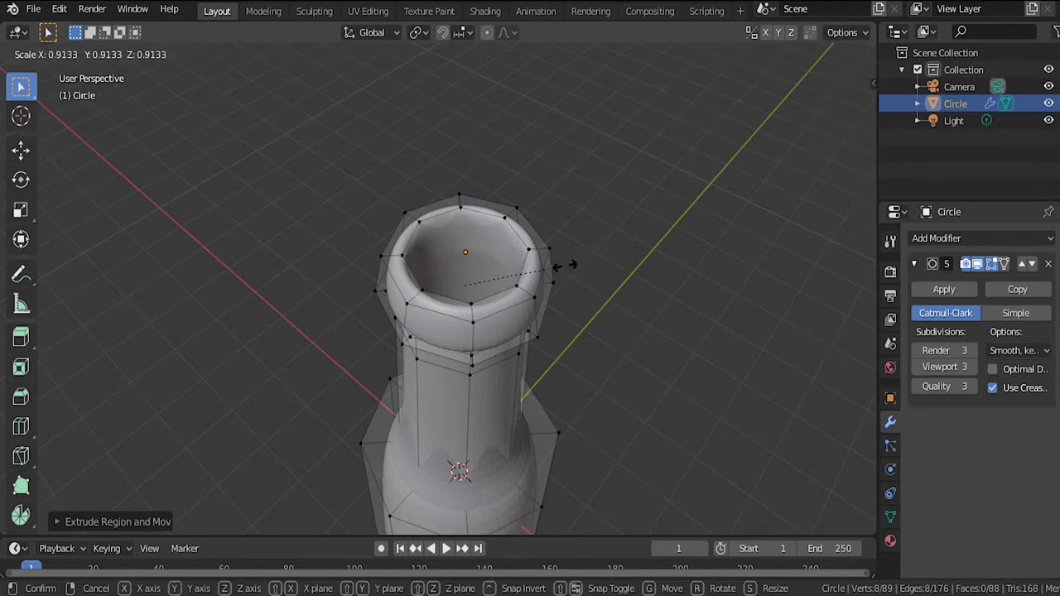
pyautogui.click(570, 266)
pyautogui.moveTo(583, 443); pyautogui.dragTo(572, 287, button='middle')
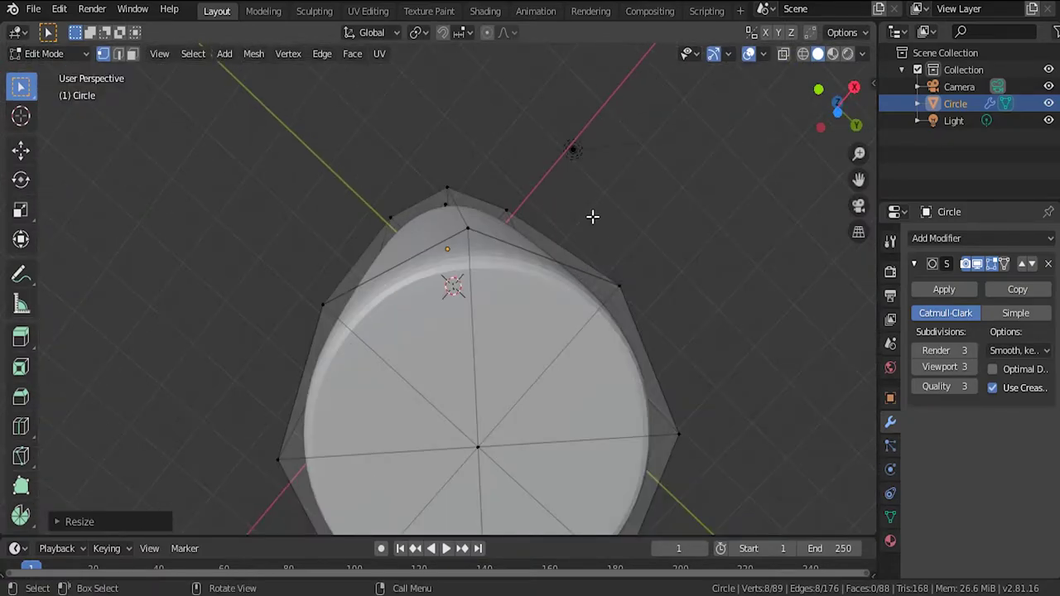
# Step: Move the base's centre vertex about 0.23 m along Z, then return to Object Mode
pyautogui.moveTo(599, 229); pyautogui.dragTo(599, 199, button='middle')
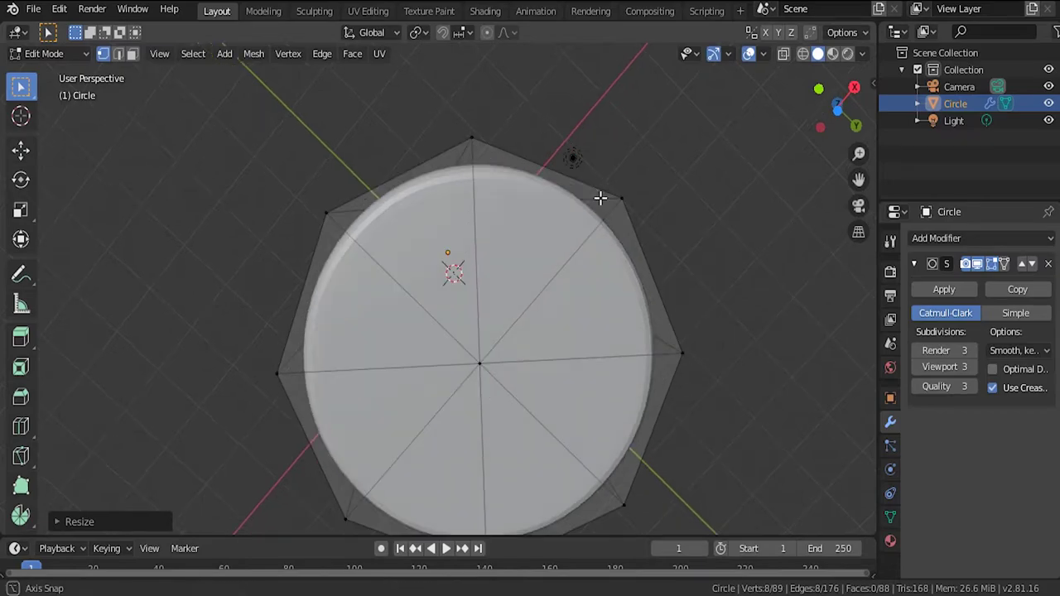
pyautogui.click(480, 363)
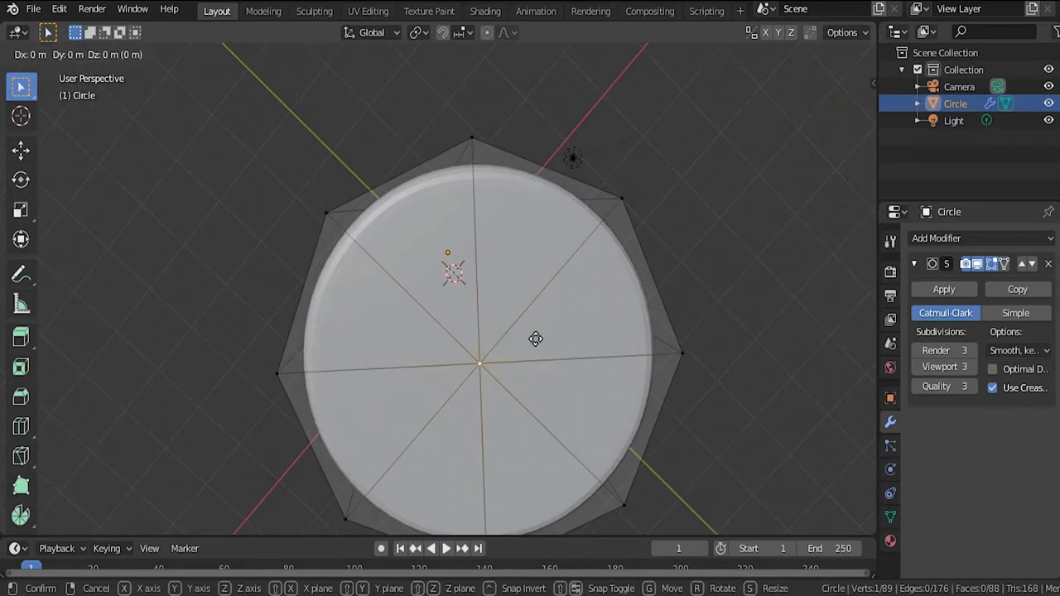
pyautogui.press('z')
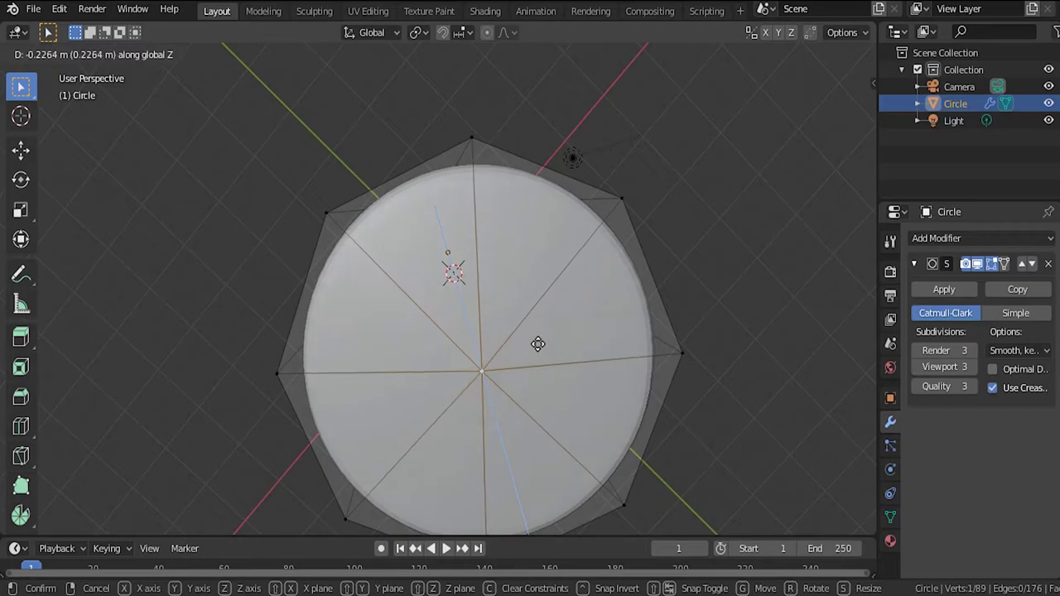
pyautogui.click(532, 320)
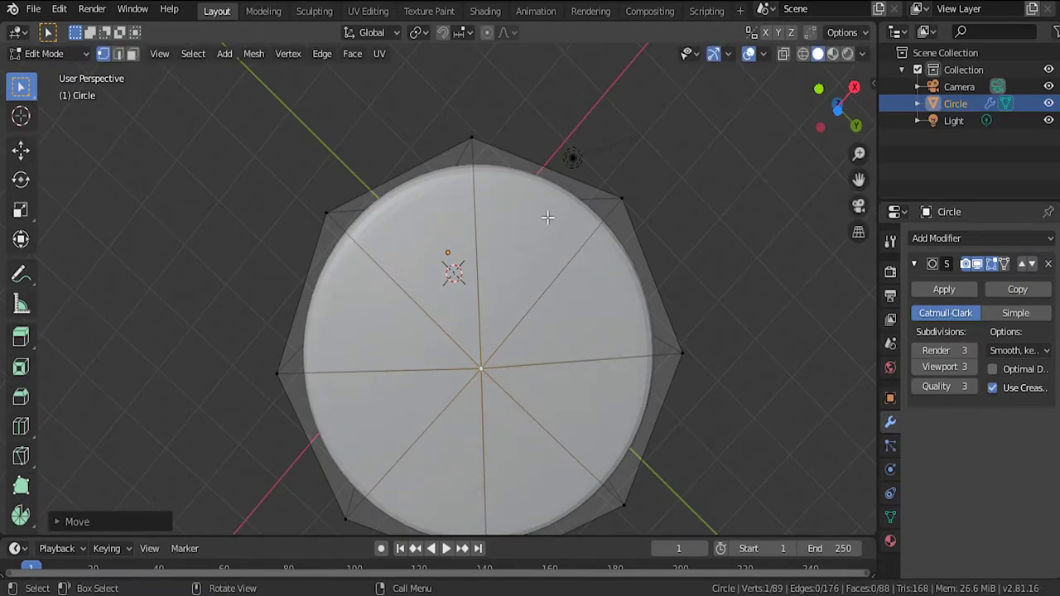
pyautogui.moveTo(568, 130); pyautogui.dragTo(486, 297, button='middle')
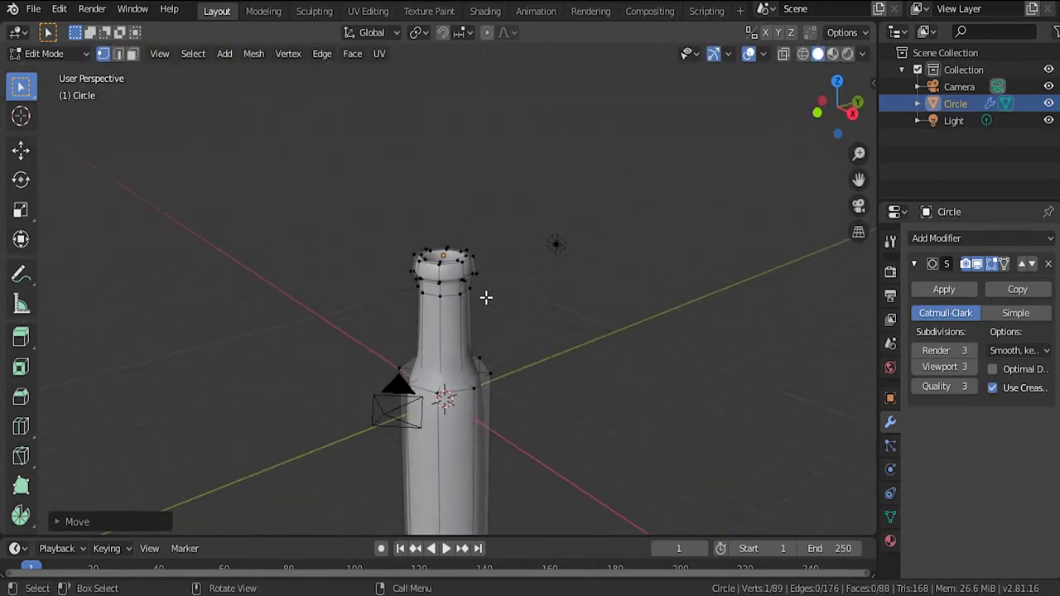
pyautogui.moveTo(533, 329); pyautogui.dragTo(556, 182, button='middle')
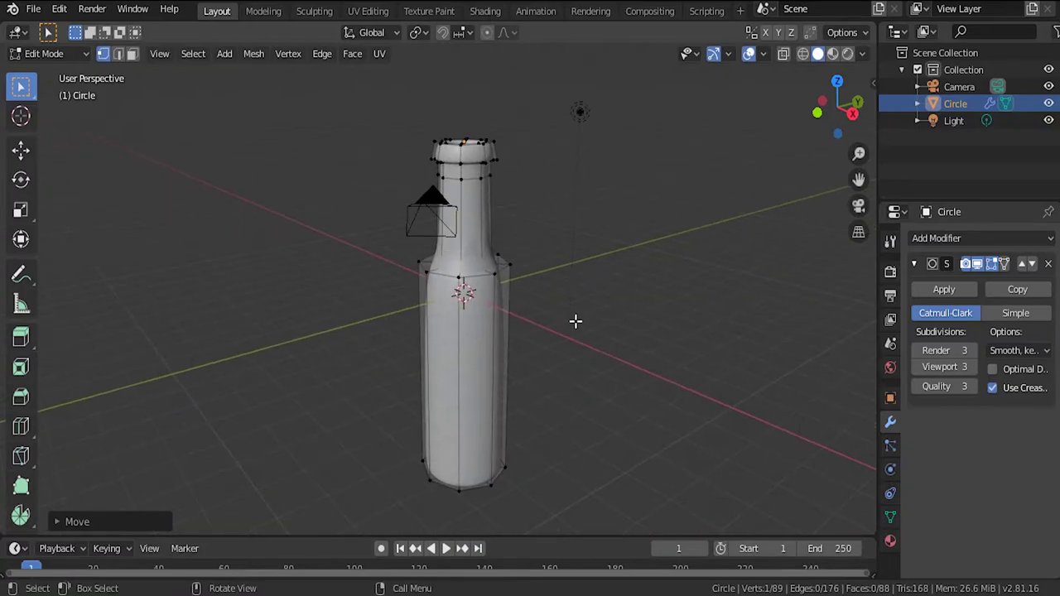
pyautogui.scroll(3, 575, 320)
pyautogui.press('Tab')
pyautogui.scroll(-2, 534, 249)
# Step: Raise the bottle along Z and apply Shade Smooth to it
pyautogui.scroll(1, 538, 255)
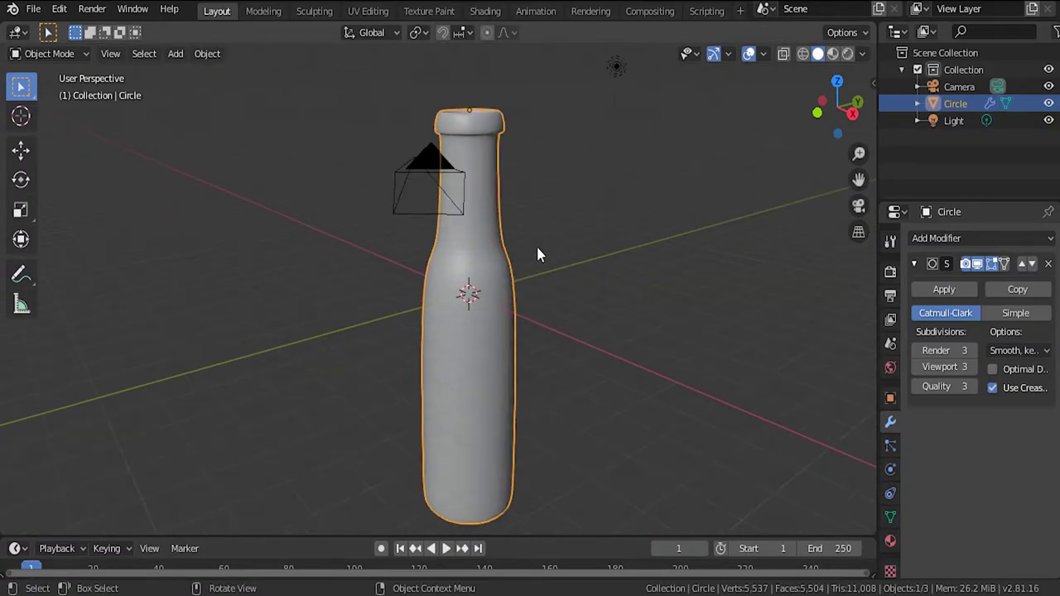
pyautogui.press('g')
pyautogui.press('z')
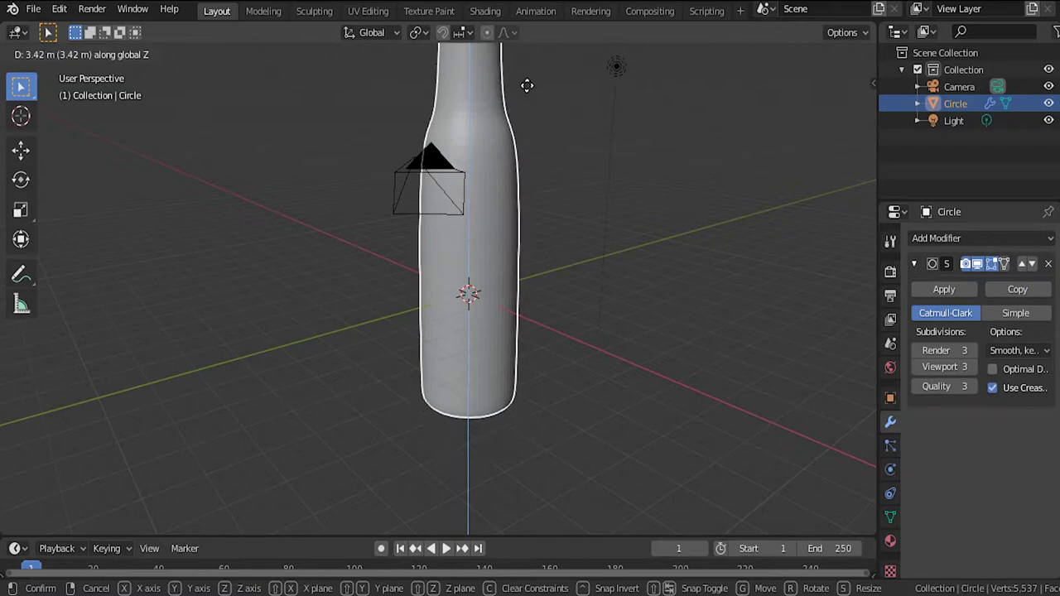
pyautogui.click(534, 124)
pyautogui.scroll(-3, 534, 133)
pyautogui.moveTo(504, 139); pyautogui.dragTo(485, 277, button='middle')
pyautogui.rightClick(484, 273)
pyautogui.click(487, 274)
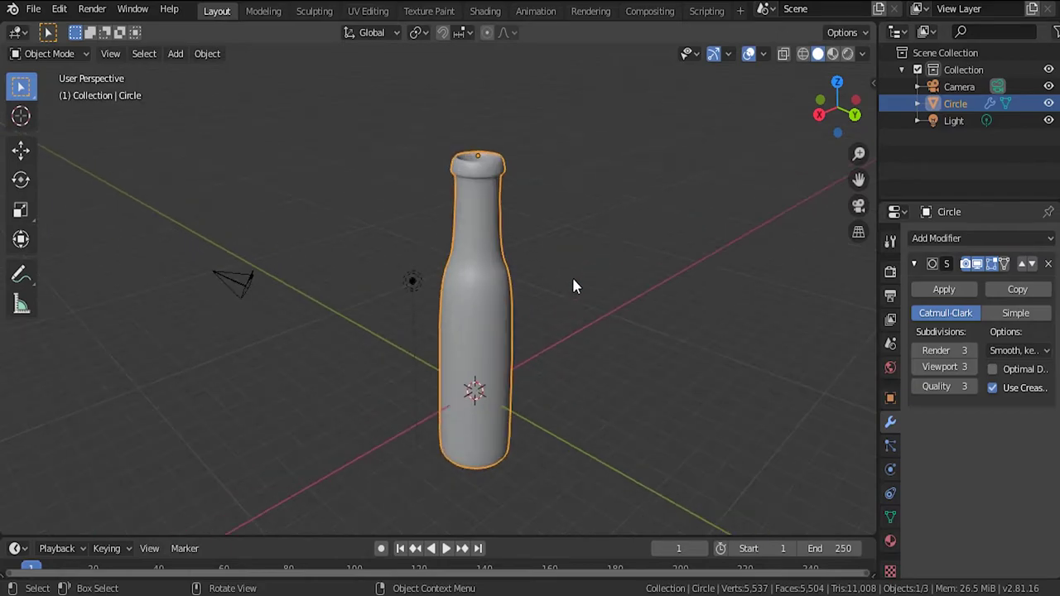
# Step: Move the bottle down along Z so its base rests on the ground origin
pyautogui.moveTo(584, 177); pyautogui.dragTo(560, 255, button='middle')
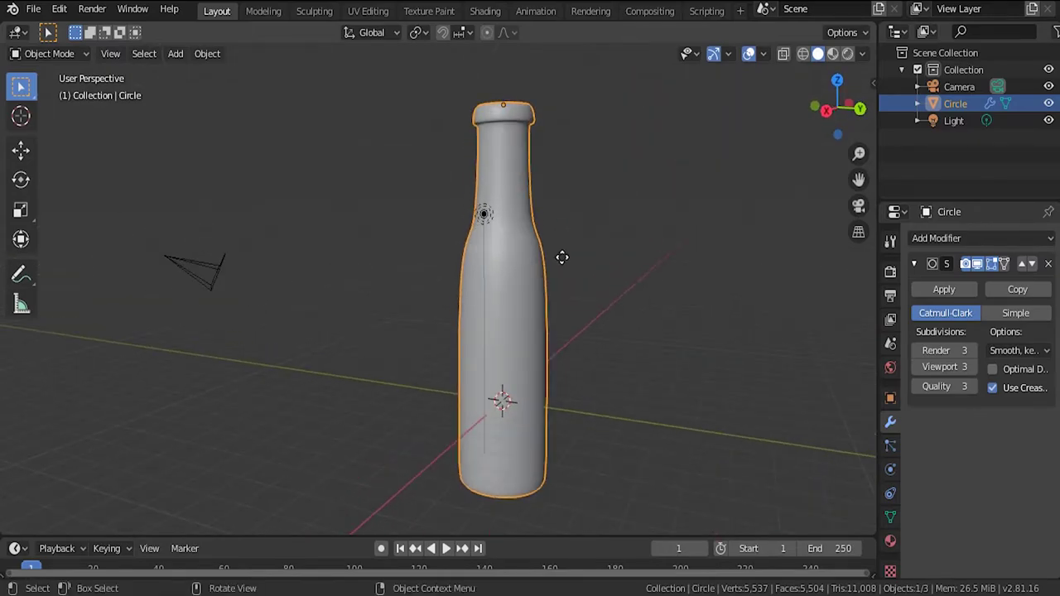
pyautogui.press('g')
pyautogui.press('z')
pyautogui.click(580, 154)
pyautogui.scroll(-2, 563, 243)
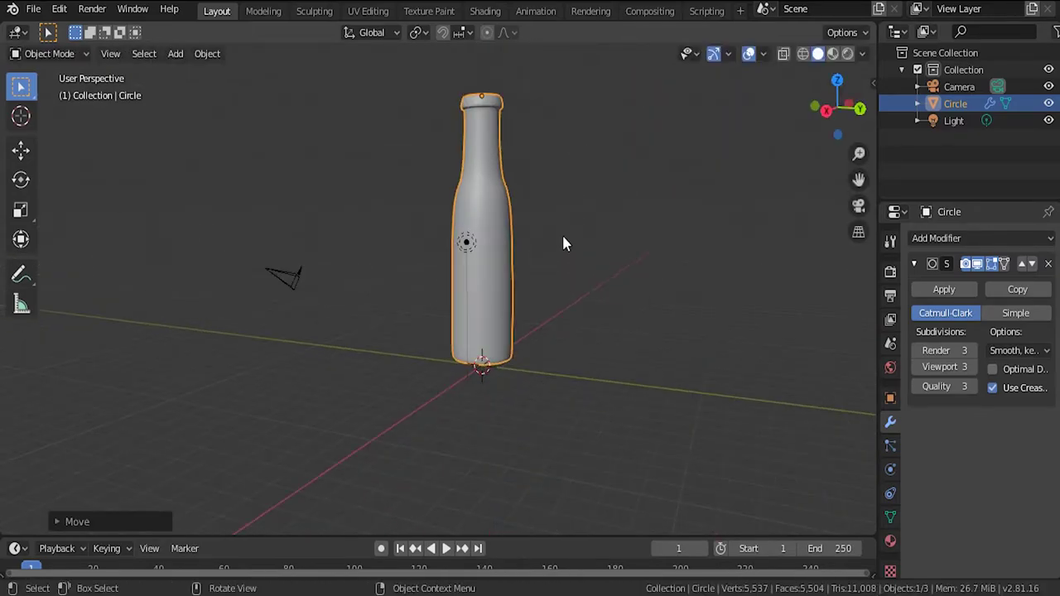
pyautogui.moveTo(544, 260); pyautogui.dragTo(597, 333, button='middle')
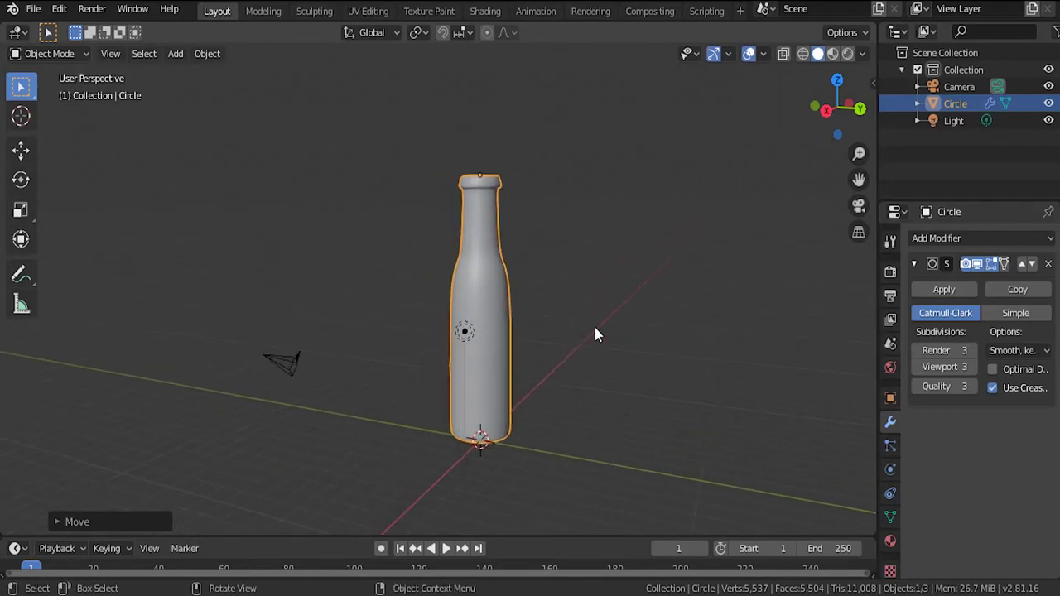
pyautogui.scroll(1, 596, 334)
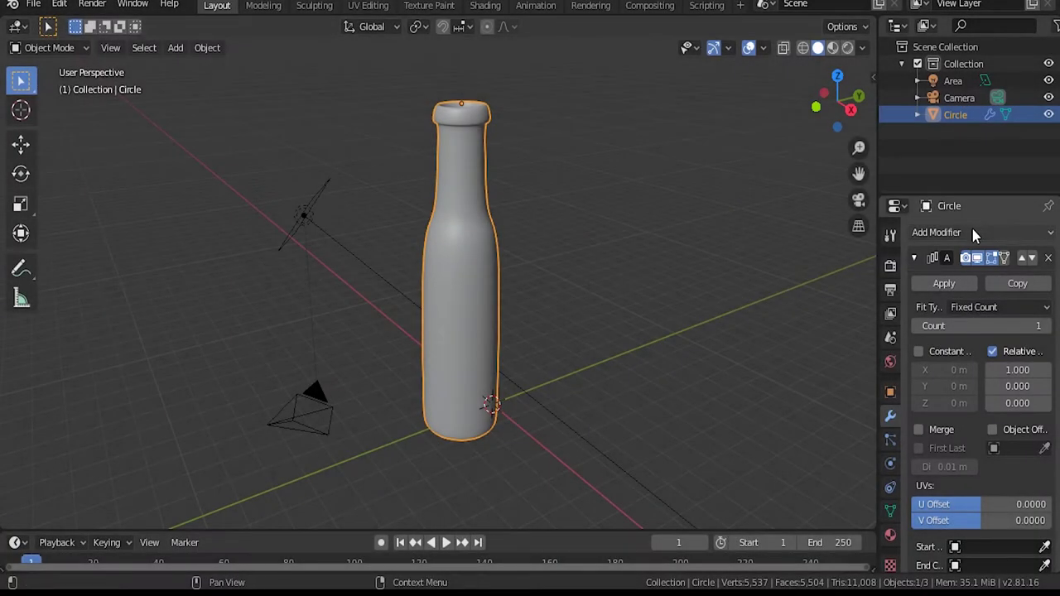
# Step: Add an Array modifier to the bottle, then add a new plane at the origin
pyautogui.click(976, 234)
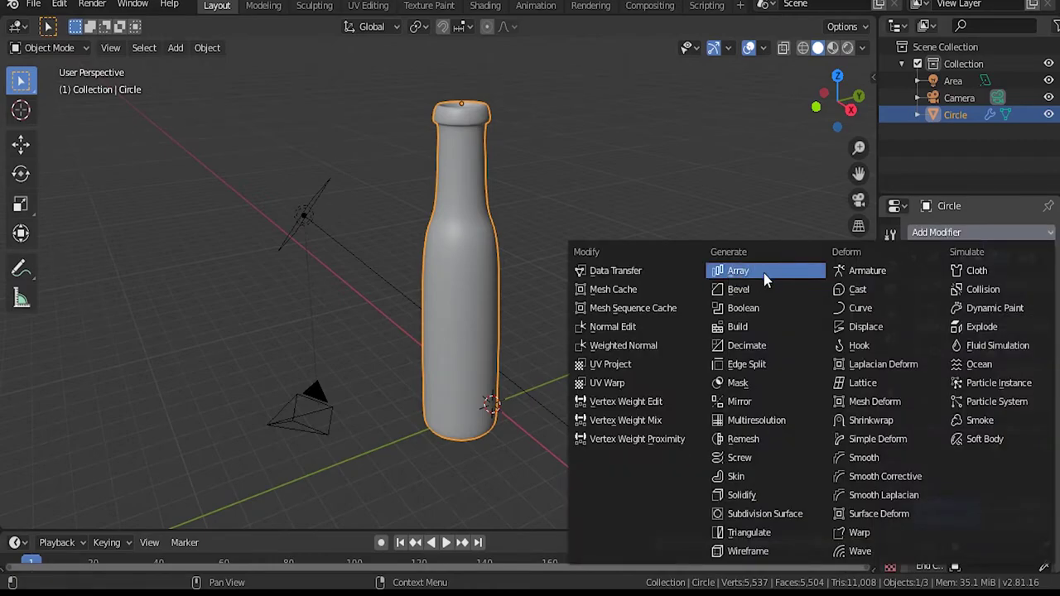
pyautogui.click(897, 224)
pyautogui.moveTo(438, 408); pyautogui.dragTo(461, 373, button='middle')
pyautogui.hotkey('shift', 'a')
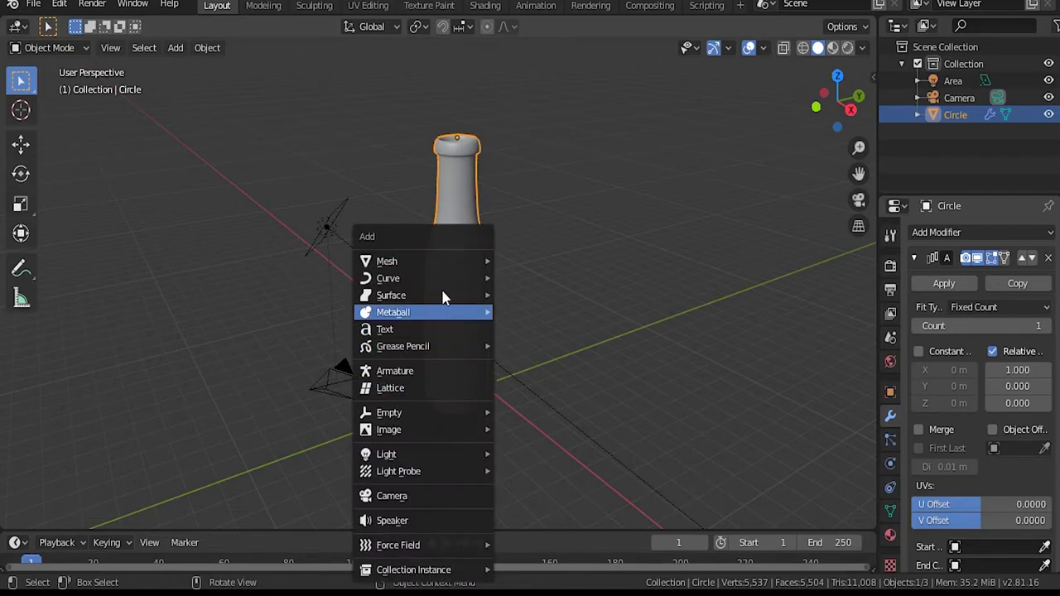
pyautogui.moveTo(448, 261)
pyautogui.click(570, 263)
# Step: Shrink the bottle to about a quarter size and scale the plane up into a large floor
pyautogui.click(448, 275)
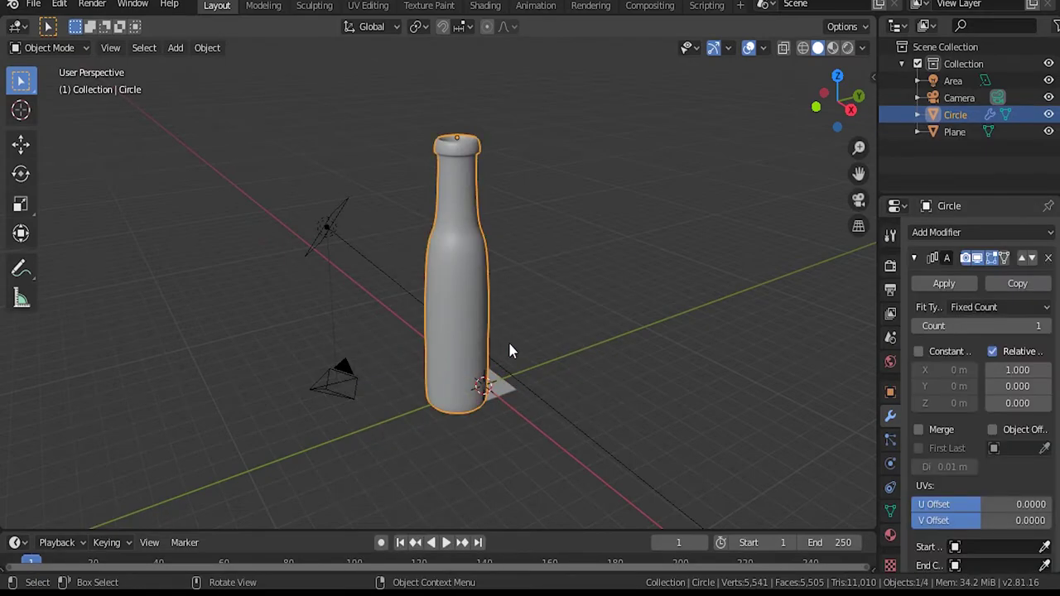
pyautogui.press('s')
pyautogui.click(497, 297)
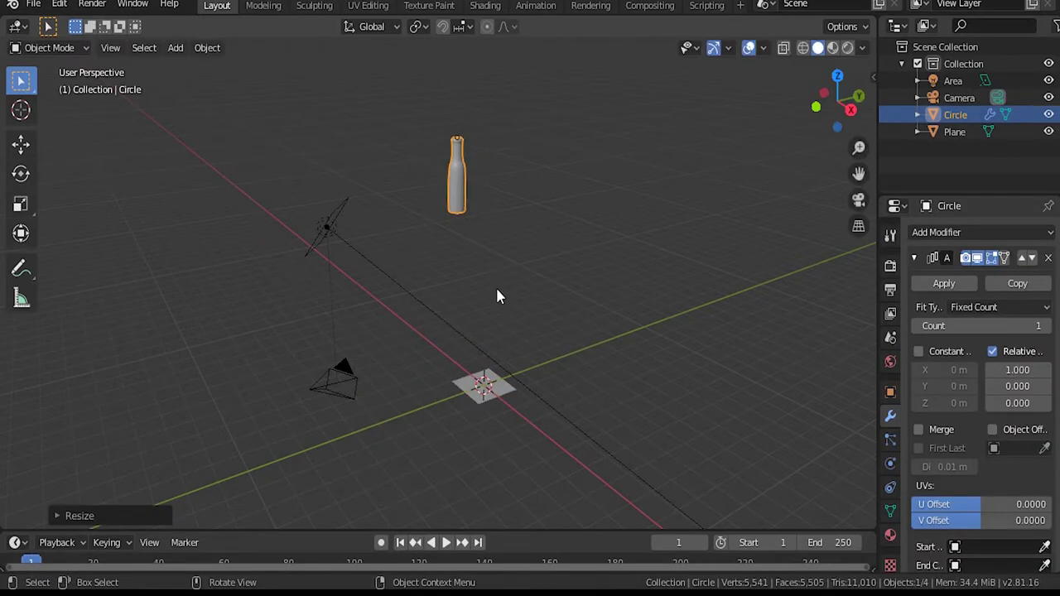
pyautogui.click(479, 386)
pyautogui.press('s')
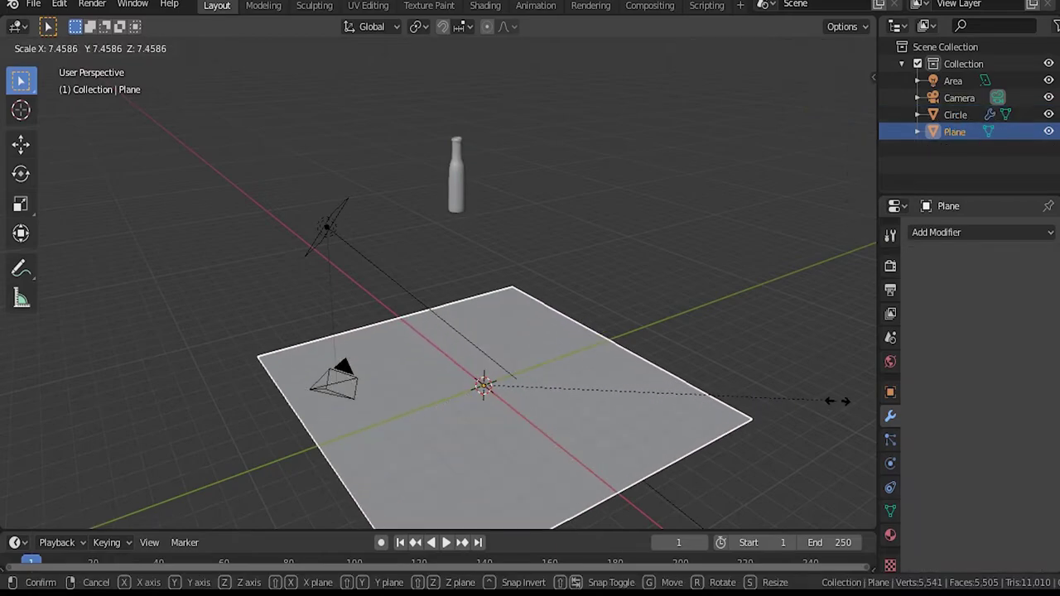
pyautogui.click(756, 402)
# Step: Extrude the plane's two back edges straight up along Z into corner backdrop walls
pyautogui.press('Tab')
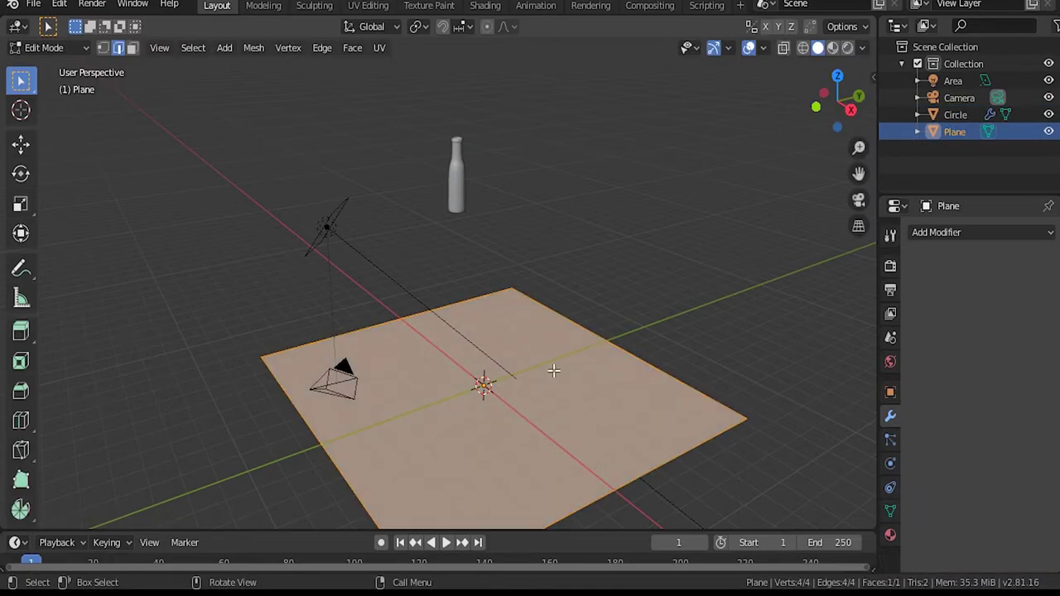
pyautogui.click(417, 321)
pyautogui.keyDown('shift'); pyautogui.click(583, 330); pyautogui.keyUp('shift')
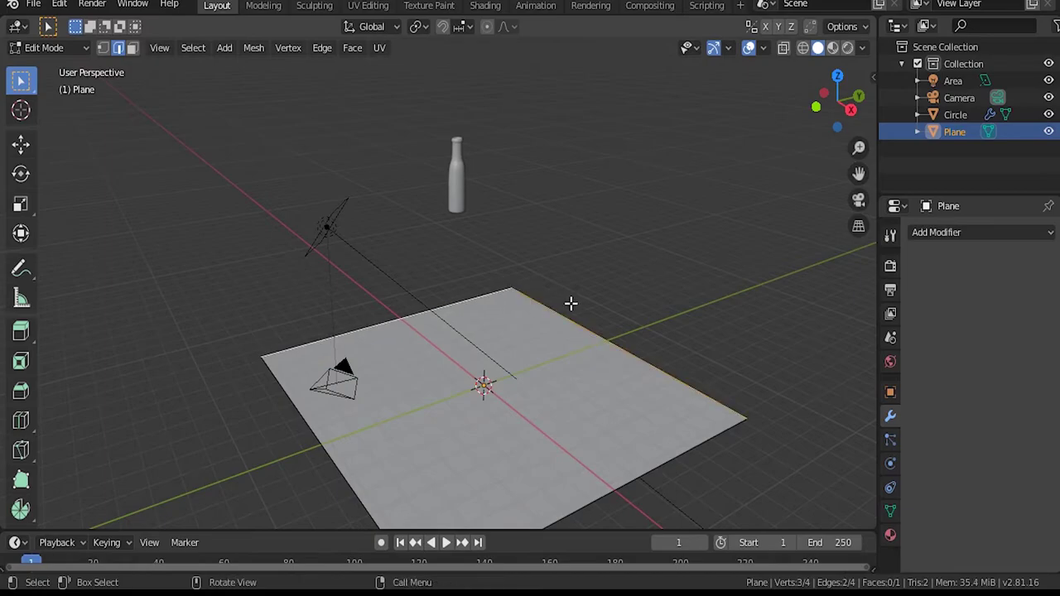
pyautogui.press('e')
pyautogui.press('z')
pyautogui.click(485, 193)
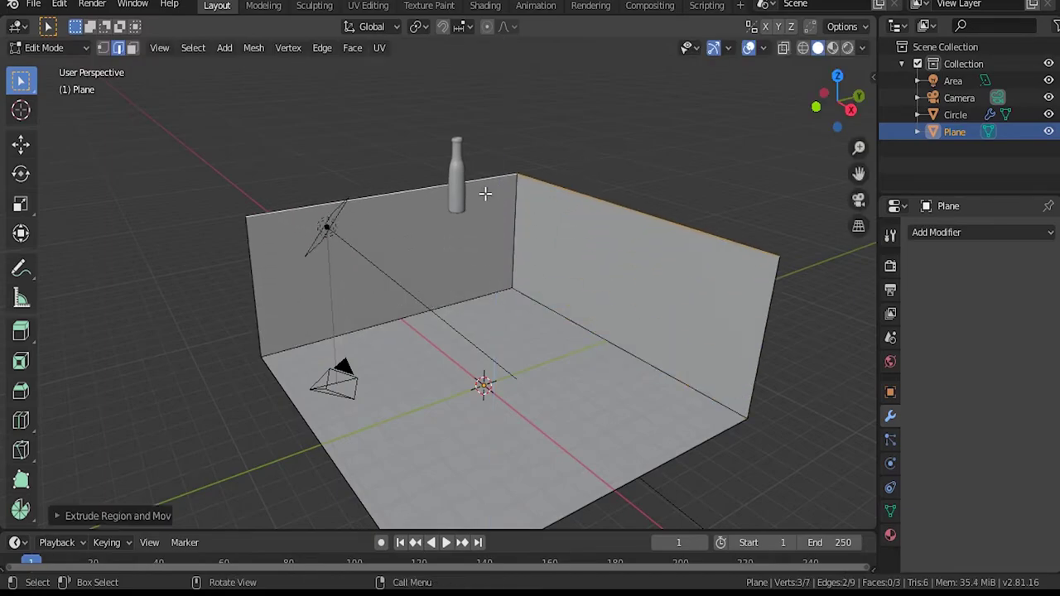
pyautogui.click(460, 193)
pyautogui.press('Tab')
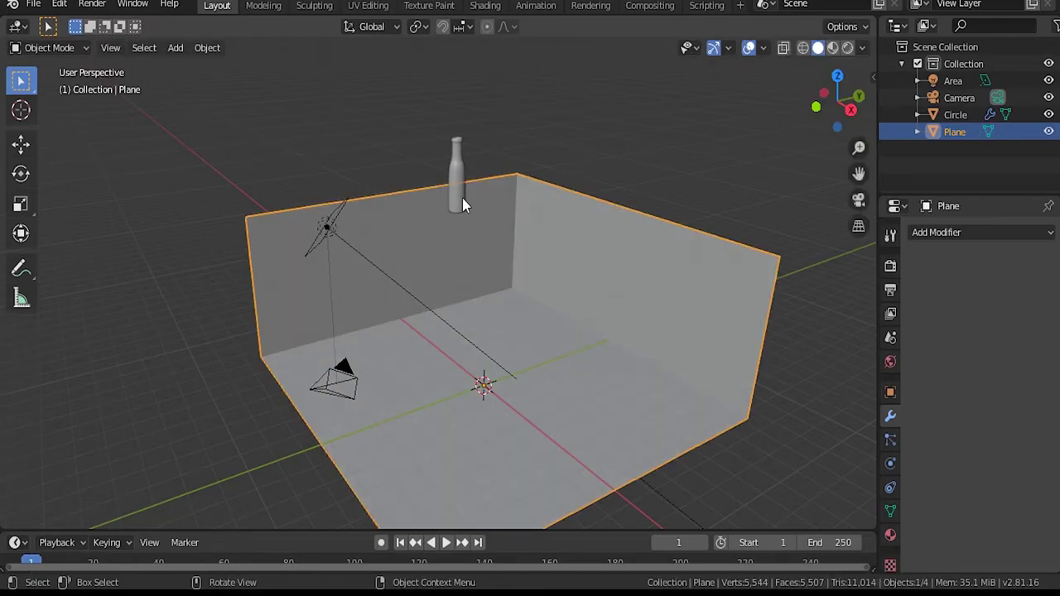
pyautogui.click(461, 199)
# Step: Lower the bottle onto the floor and set the Array count to 7
pyautogui.press('g')
pyautogui.press('z')
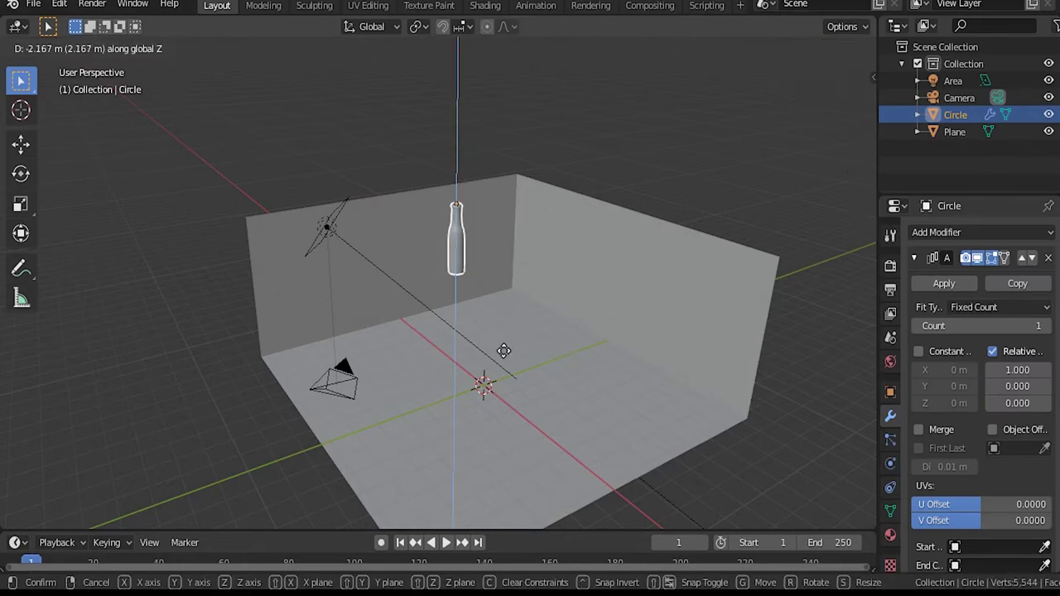
pyautogui.click(507, 383)
pyautogui.scroll(3, 530, 372)
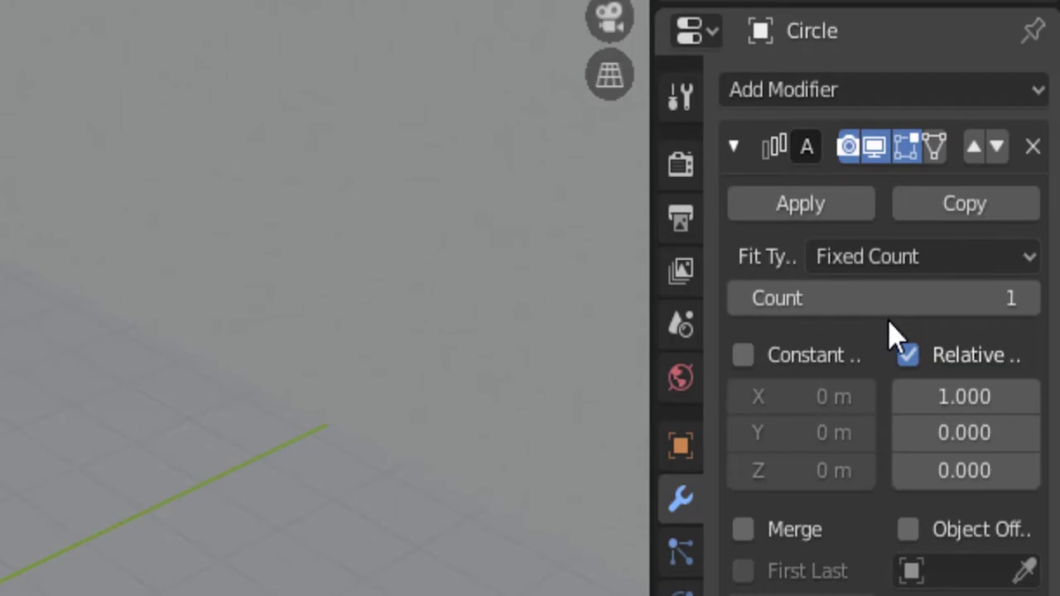
pyautogui.click(903, 305)
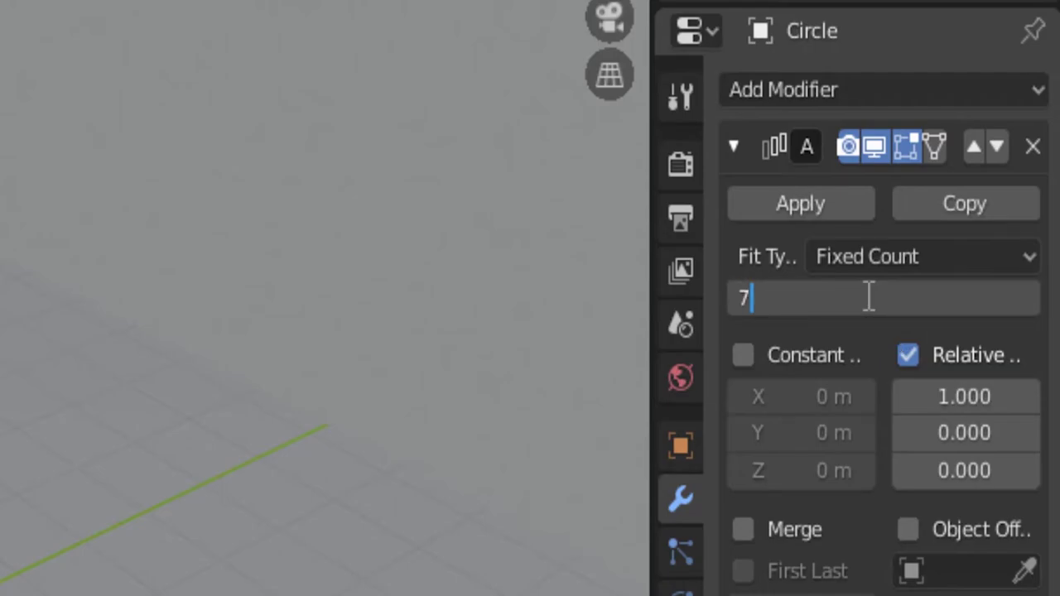
pyautogui.write('7')
pyautogui.press('Return')
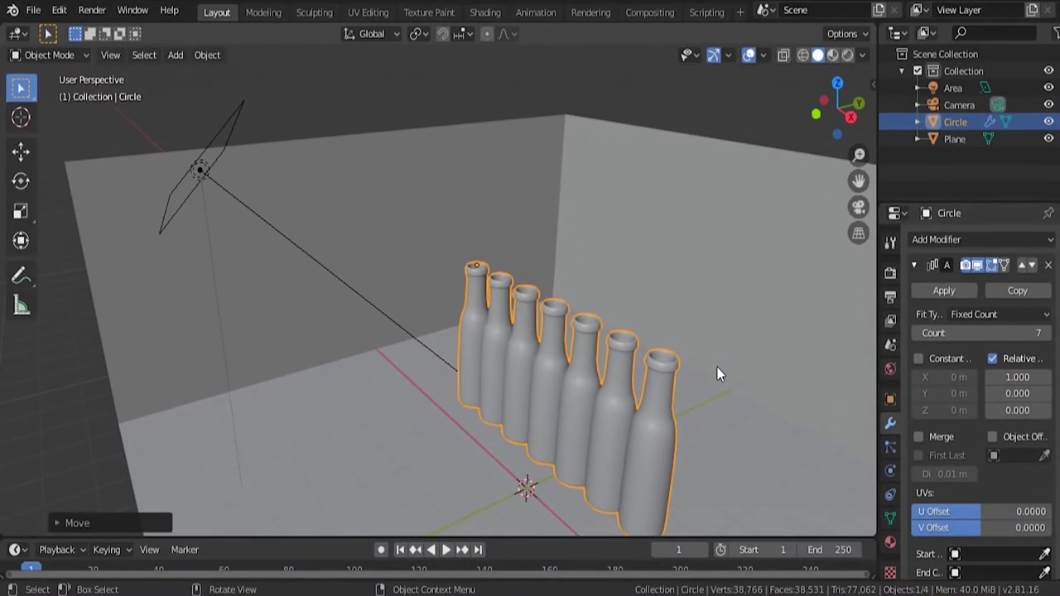
# Step: Duplicate the bottle row twice along Y to form three parallel rows
pyautogui.hotkey('shift', 'd')
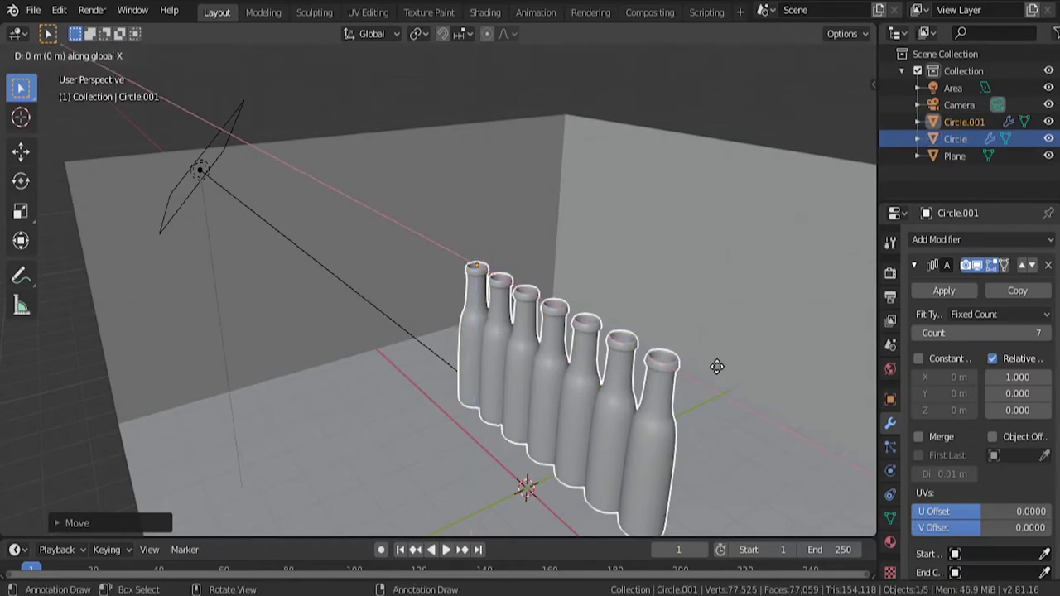
pyautogui.press('y')
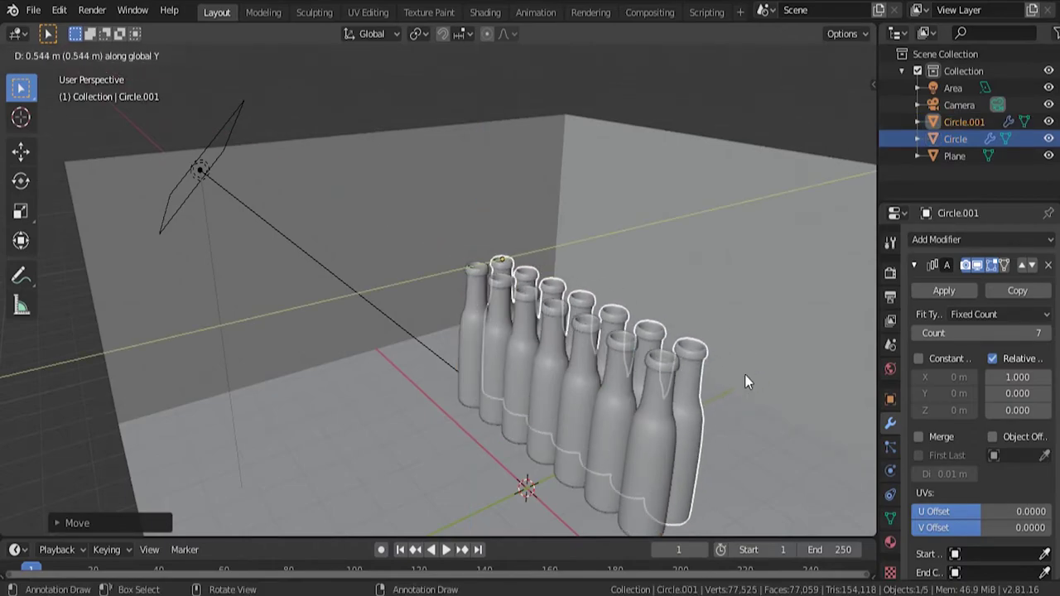
pyautogui.click(744, 374)
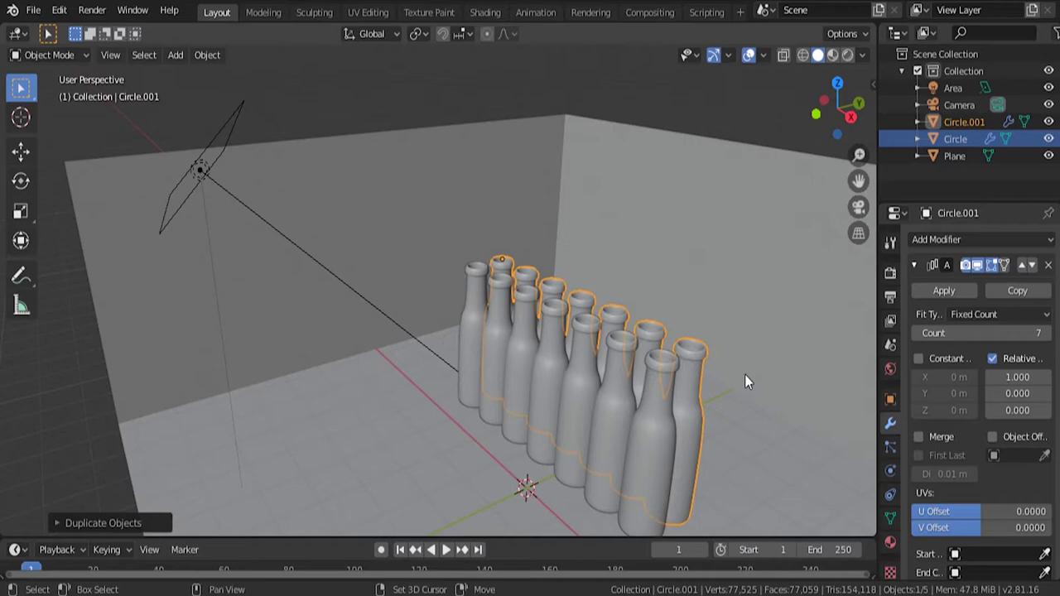
pyautogui.hotkey('shift', 'd')
pyautogui.press('x')
pyautogui.press('y')
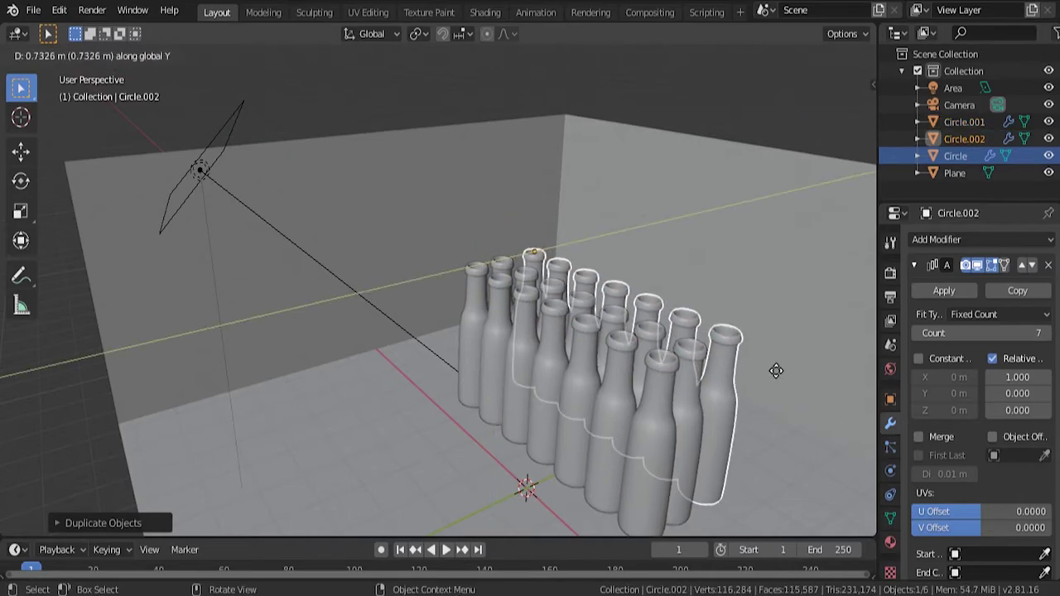
pyautogui.click(776, 370)
# Step: Inspect the bottles' Glass BSDF material settings
pyautogui.scroll(-4, 658, 416)
pyautogui.scroll(3, 659, 416)
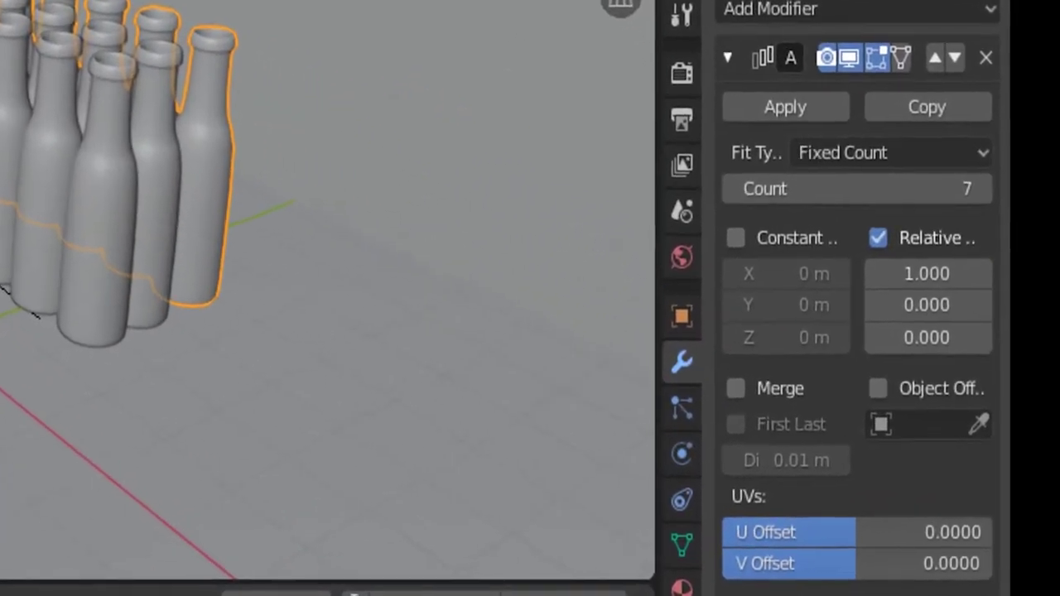
pyautogui.click(891, 543)
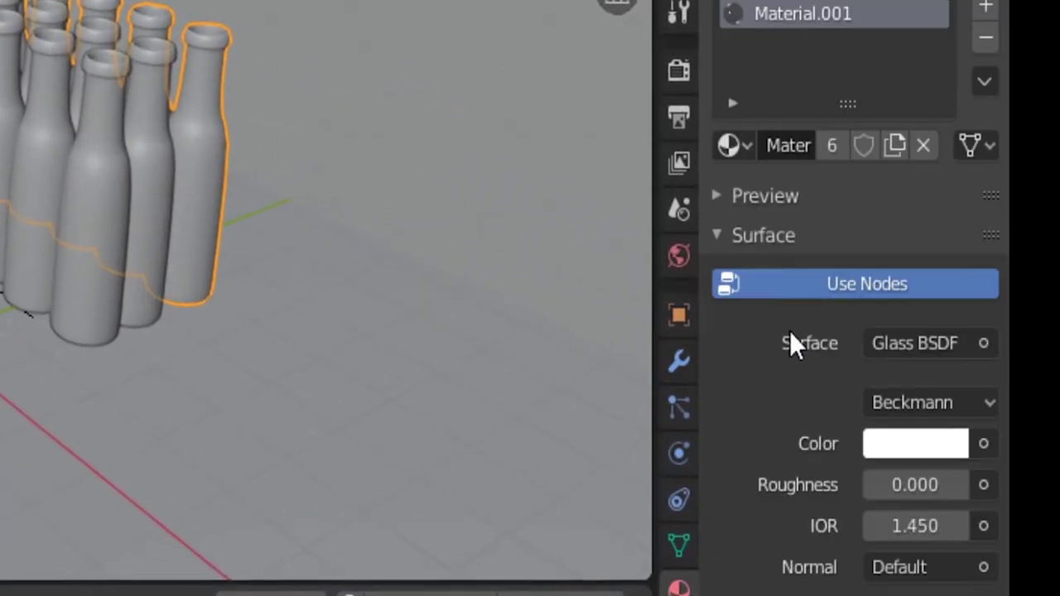
pyautogui.scroll(-6, 869, 335)
pyautogui.scroll(2, 878, 327)
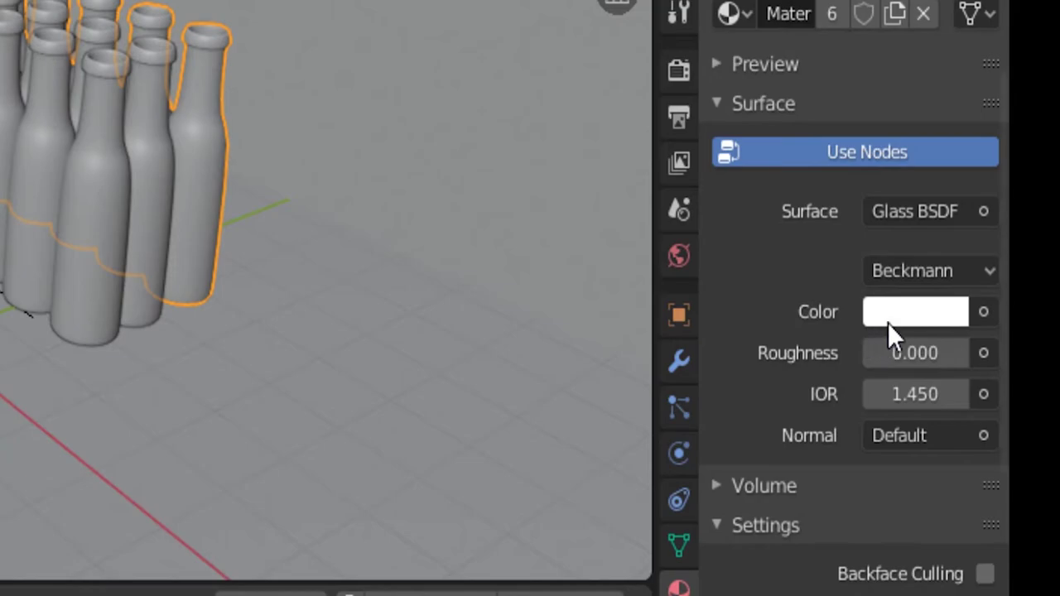
pyautogui.scroll(2, 888, 325)
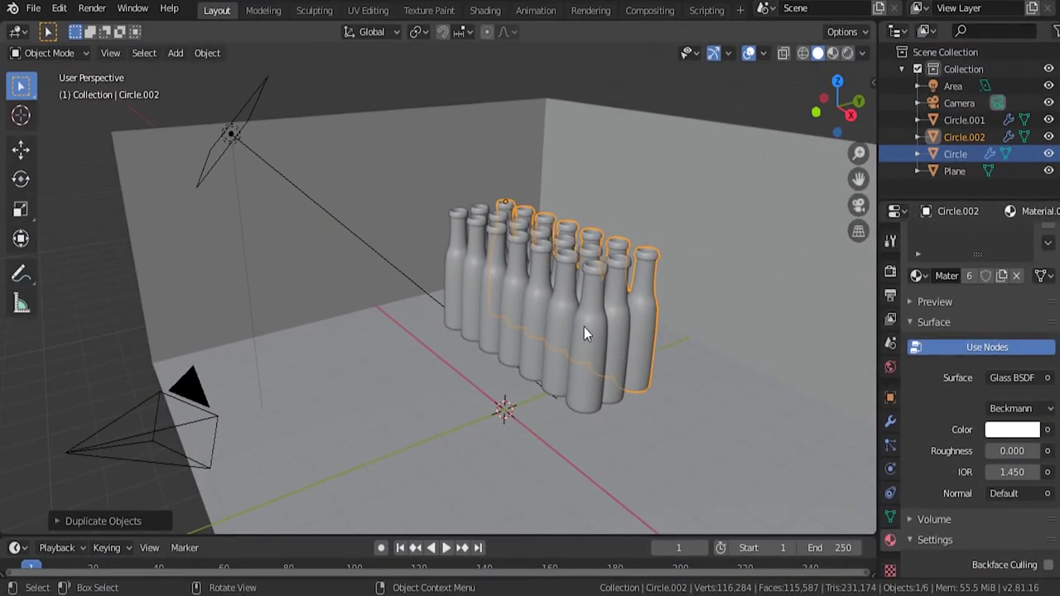
pyautogui.click(580, 333)
# Step: Duplicate the front row beside the grid and set the copy's Array count to 1
pyautogui.hotkey('shift', 'd')
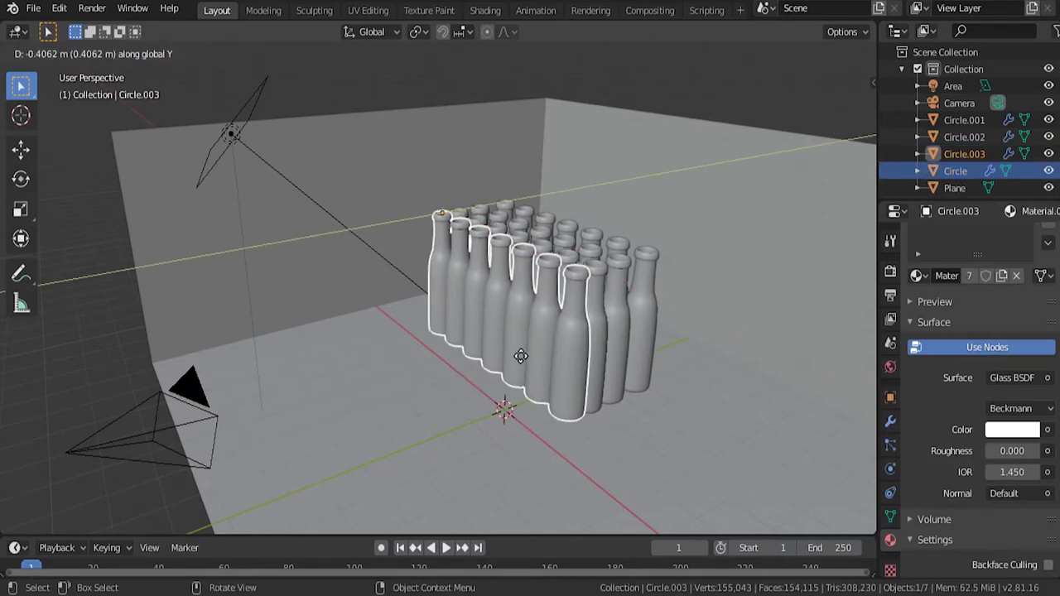
pyautogui.click(535, 362)
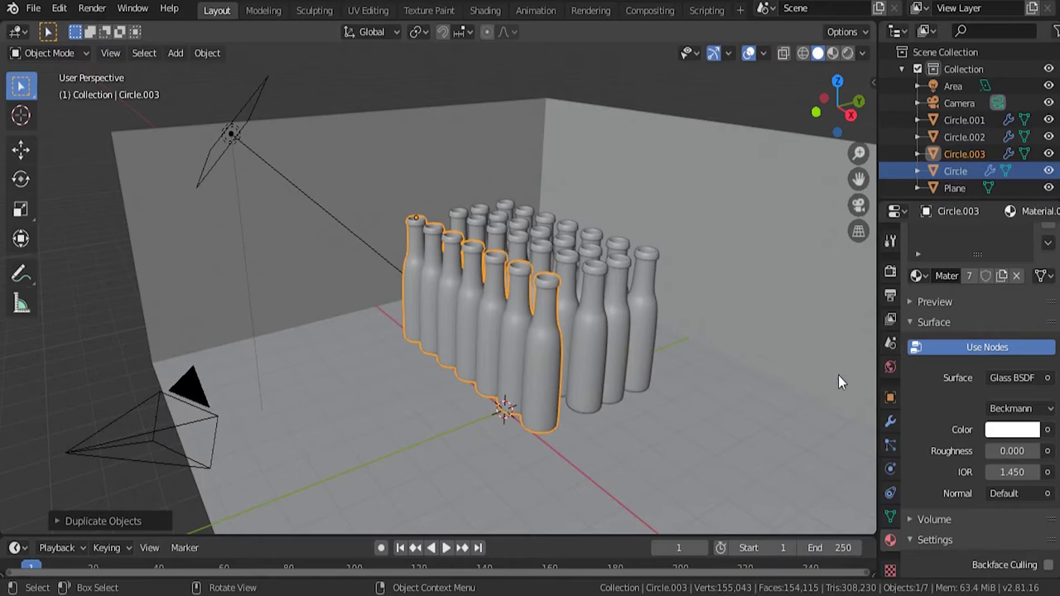
pyautogui.click(890, 421)
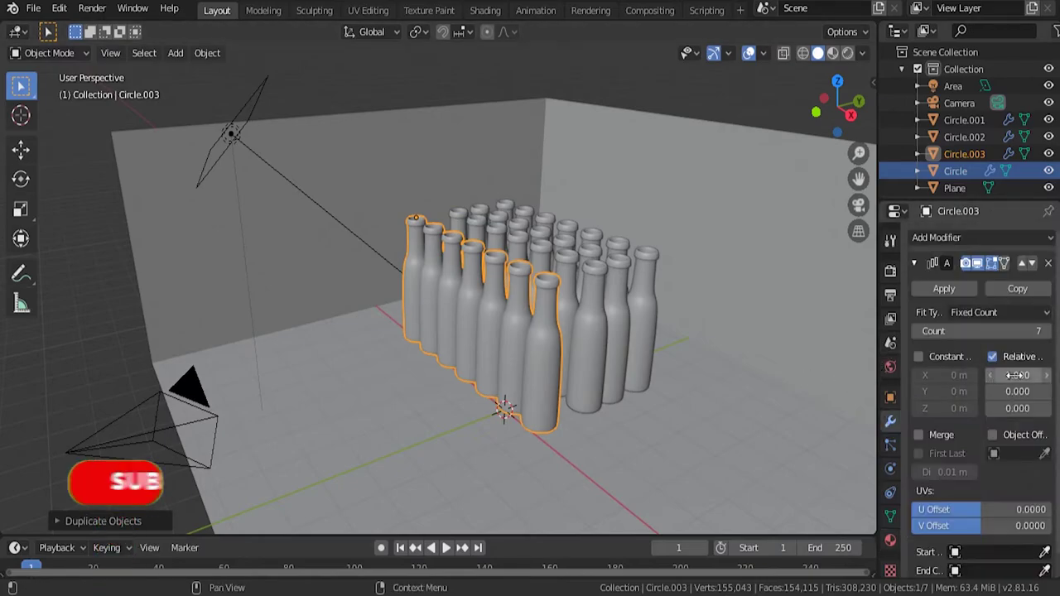
pyautogui.click(1018, 330)
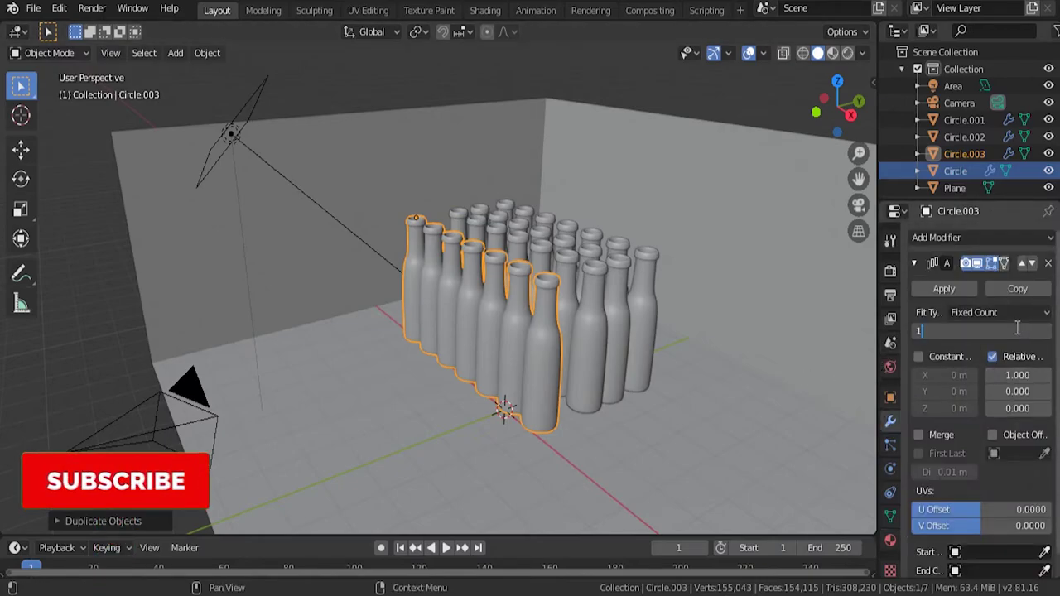
pyautogui.write('1')
pyautogui.press('Return')
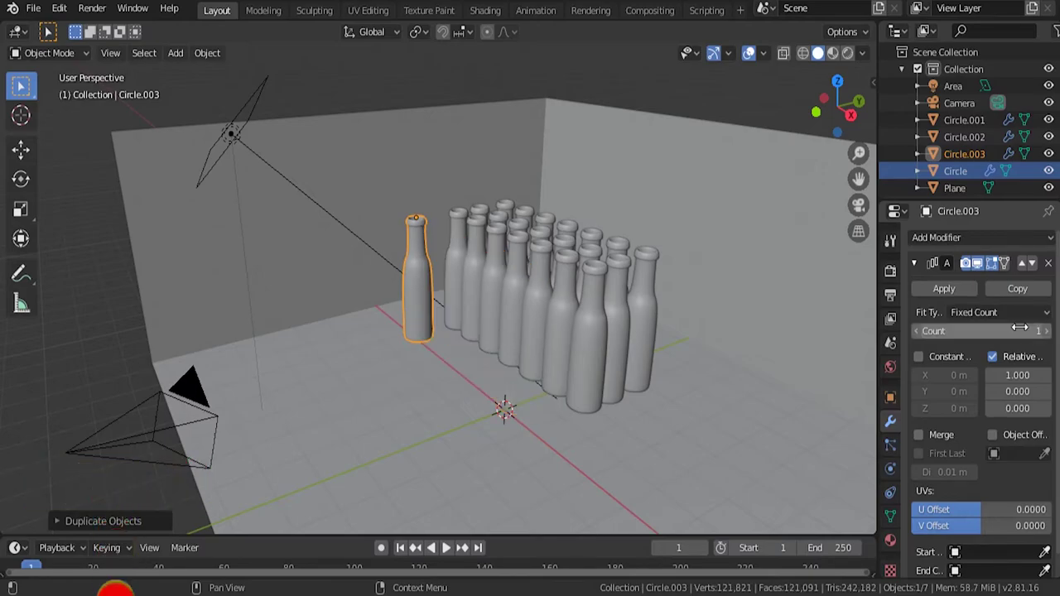
pyautogui.moveTo(454, 253); pyautogui.dragTo(498, 277, button='middle')
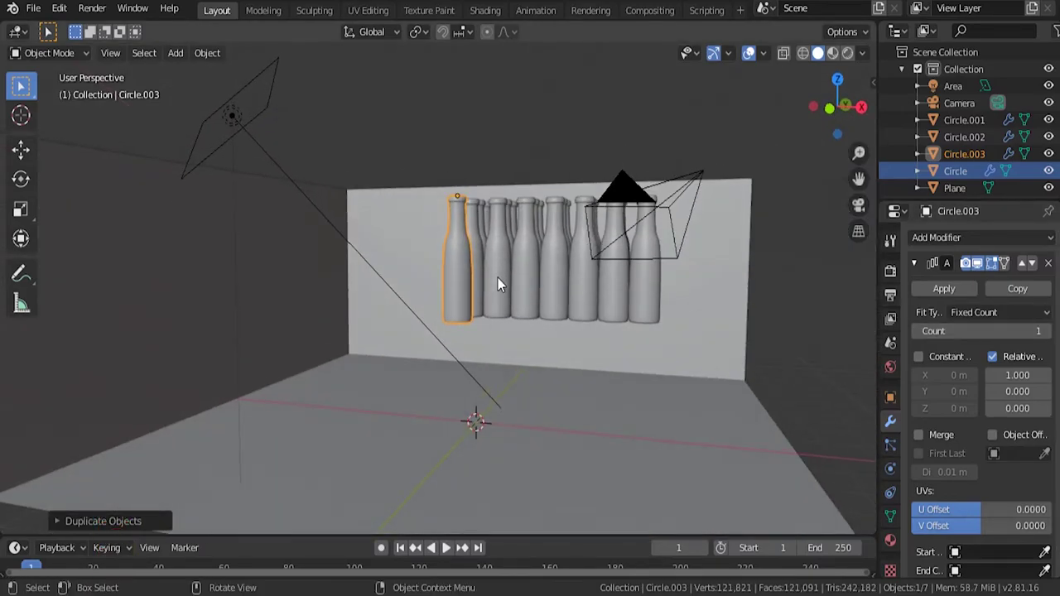
# Step: Rotate the single bottle around the Y axis so it lies on its side
pyautogui.press('r')
pyautogui.press('z')
pyautogui.press('x')
pyautogui.press('y')
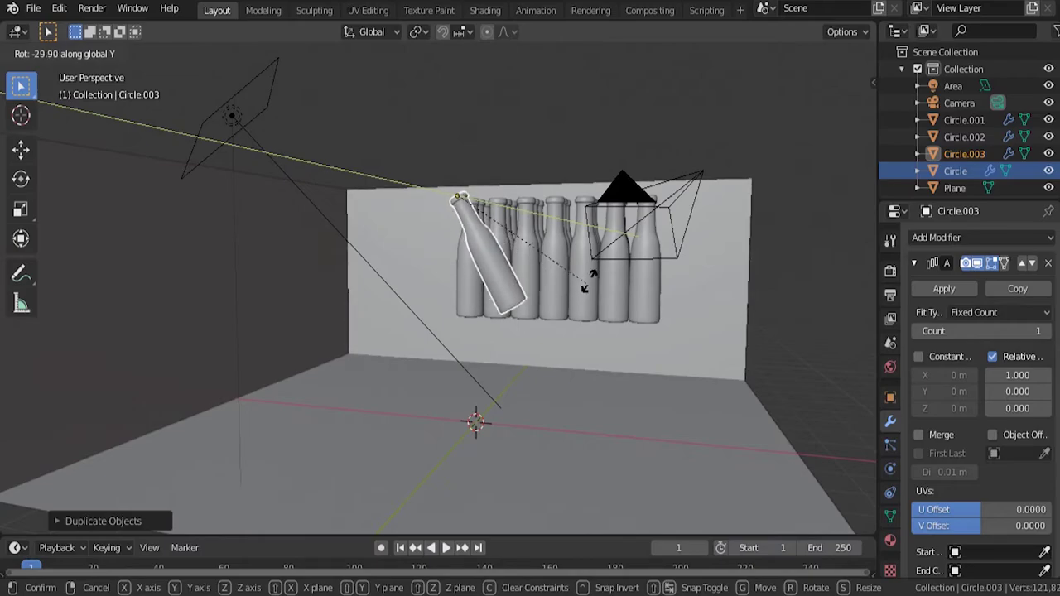
pyautogui.click(603, 112)
# Step: Select the three bottle rows and adjust their vertical position along Z
pyautogui.moveTo(599, 154); pyautogui.dragTo(518, 206, button='middle')
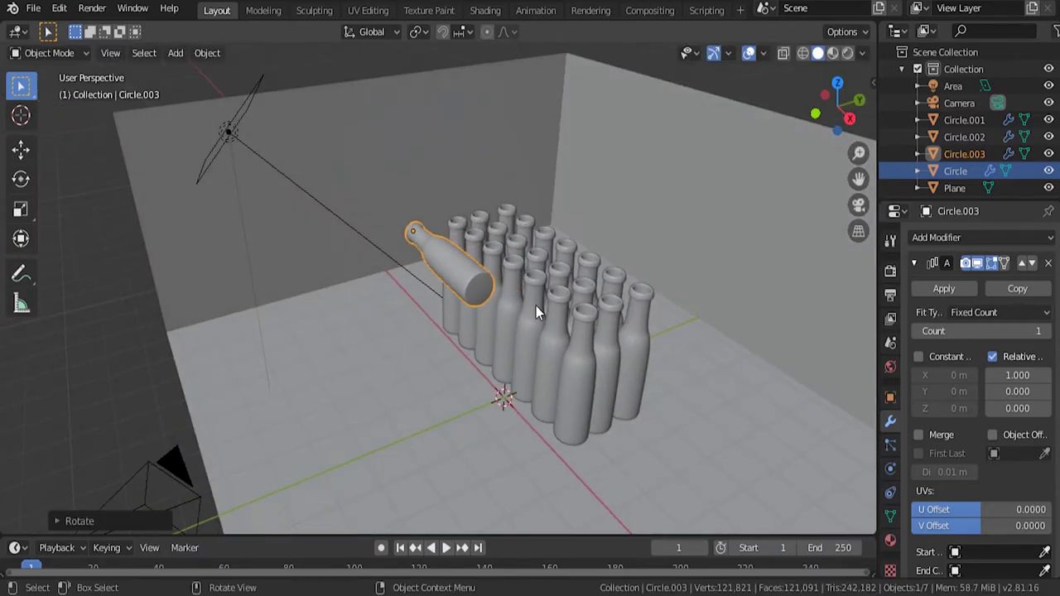
pyautogui.keyDown('shift'); pyautogui.click(626, 330); pyautogui.keyUp('shift')
pyautogui.keyDown('shift'); pyautogui.click(627, 331); pyautogui.keyUp('shift')
pyautogui.keyDown('shift'); pyautogui.click(590, 333); pyautogui.keyUp('shift')
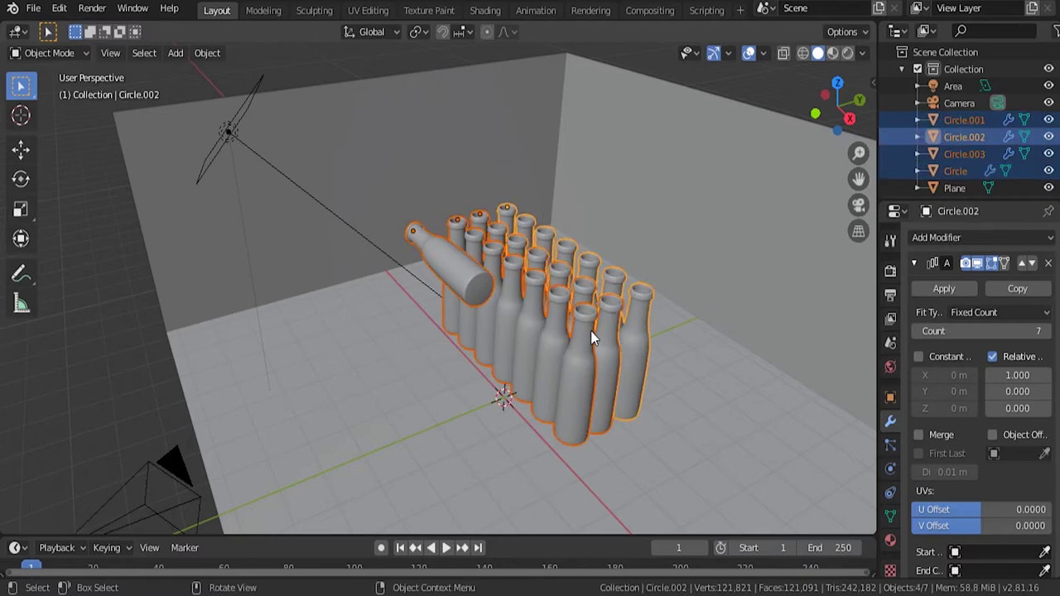
pyautogui.press('g')
pyautogui.press('z')
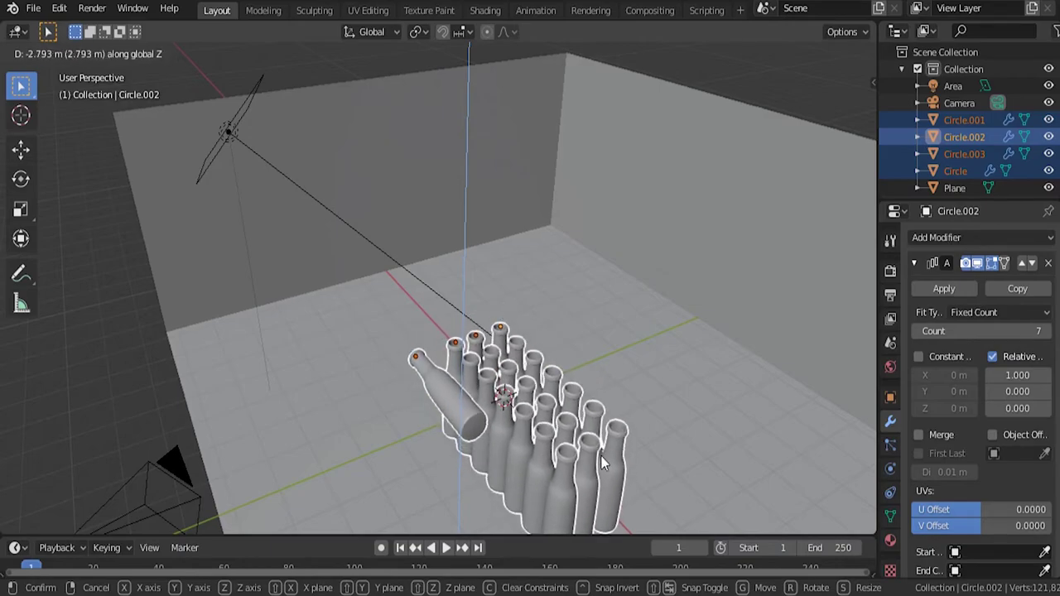
pyautogui.click(532, 341)
# Step: Lower the tipped-over bottle about 2.13 m along Z onto the floor
pyautogui.click(459, 414)
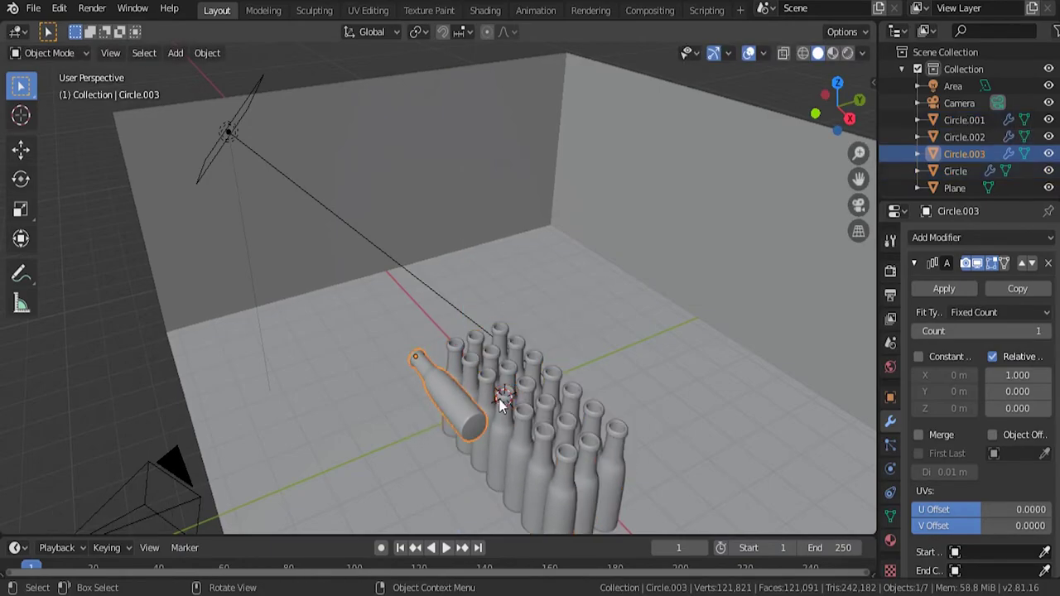
pyautogui.moveTo(572, 431); pyautogui.dragTo(589, 277, button='middle')
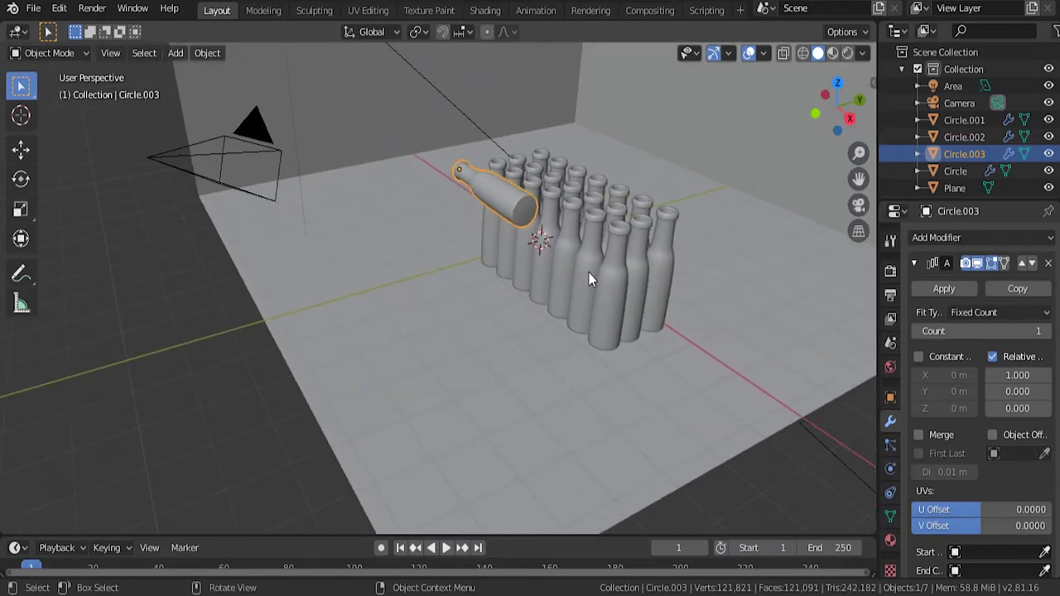
pyautogui.press('g')
pyautogui.press('z')
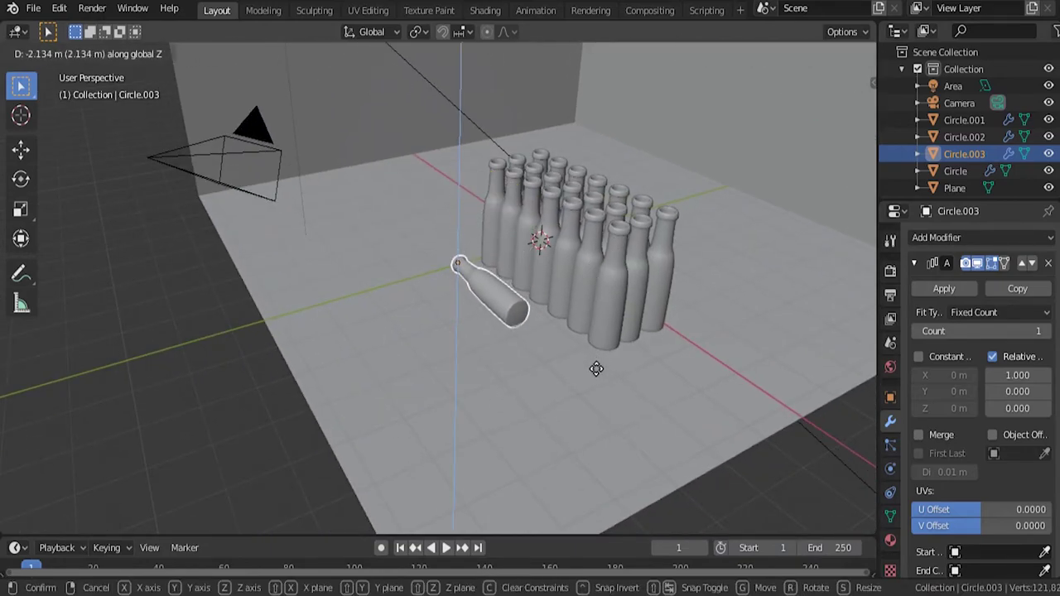
pyautogui.click(595, 364)
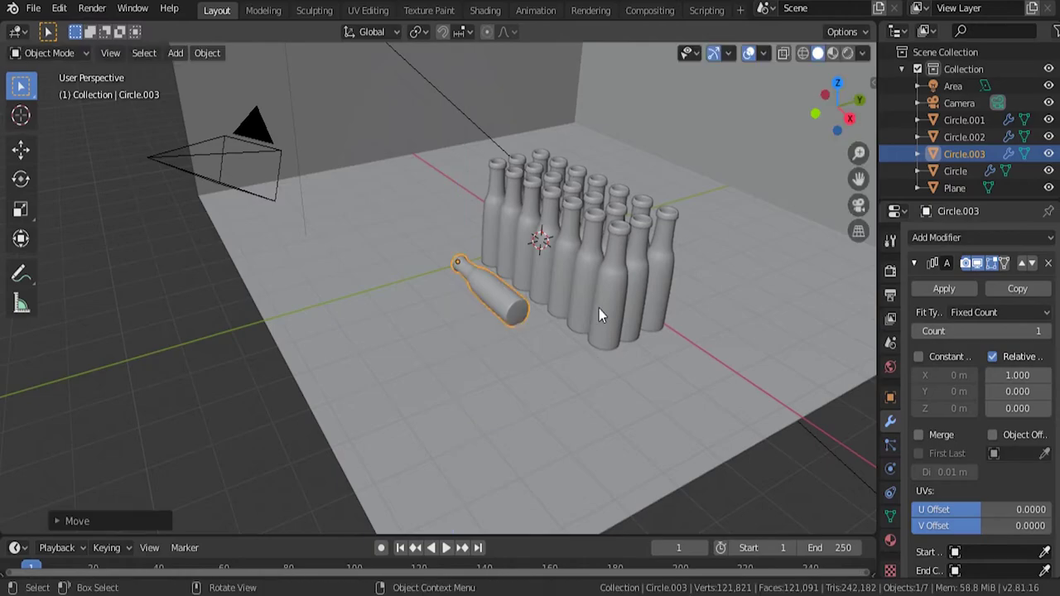
pyautogui.moveTo(627, 303); pyautogui.dragTo(605, 328, button='middle')
pyautogui.scroll(3, 630, 328)
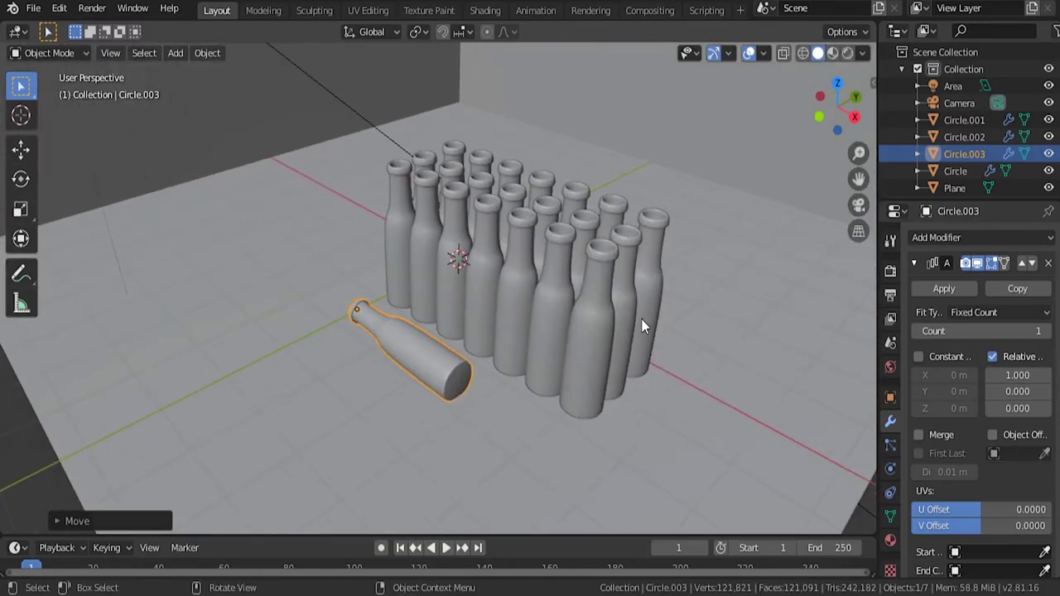
pyautogui.click(890, 271)
# Step: Switch the render engine to Cycles and preview the bottles rendered through the camera
pyautogui.click(1017, 238)
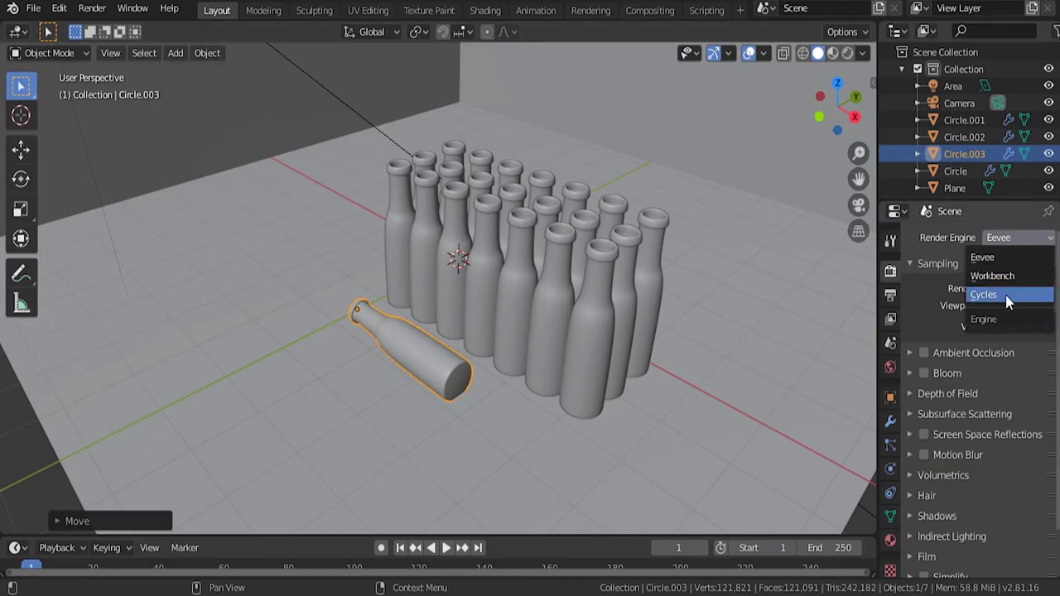
pyautogui.click(998, 294)
pyautogui.click(847, 52)
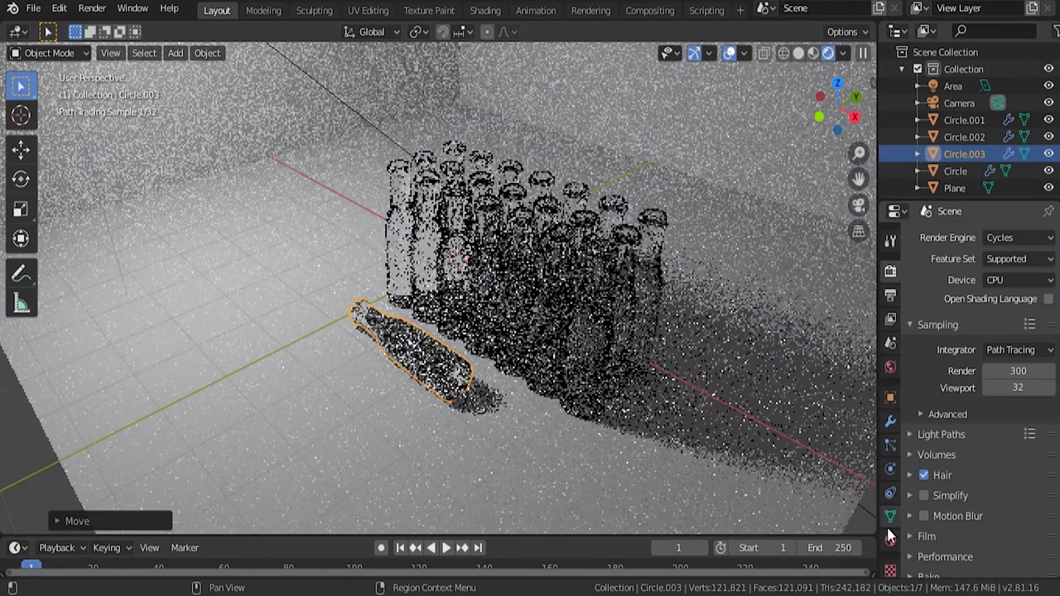
pyautogui.click(798, 53)
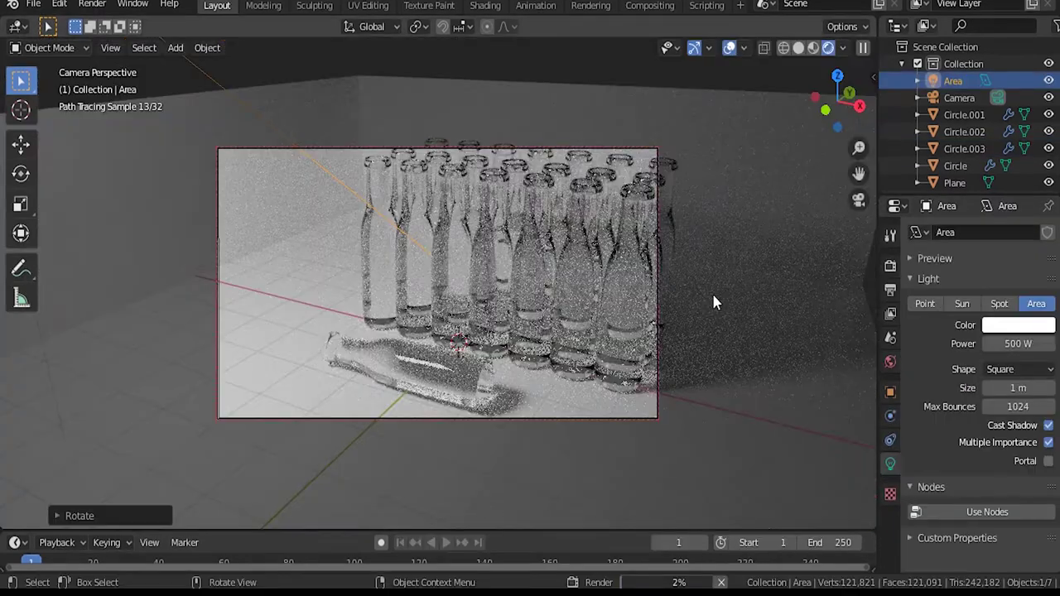